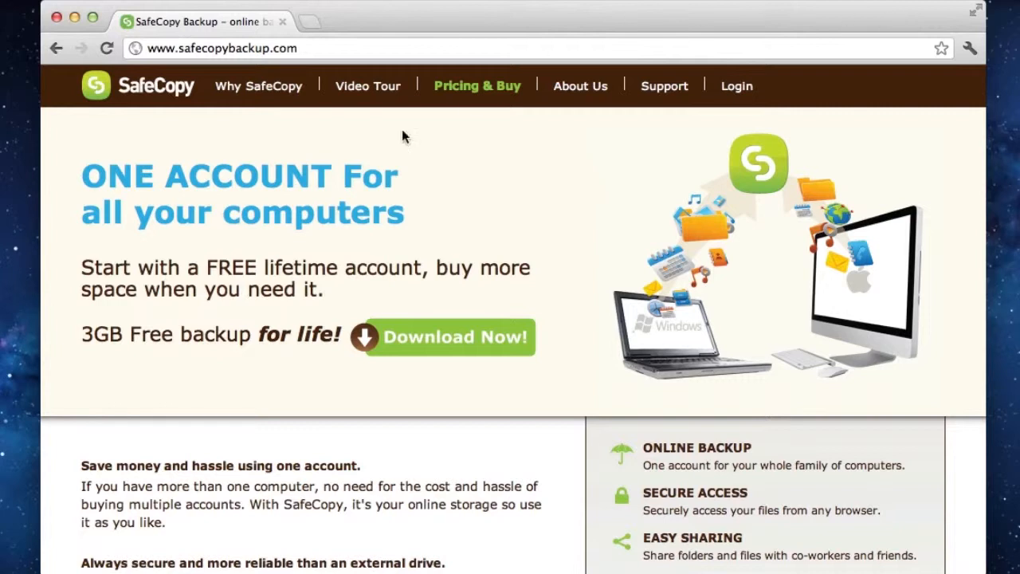
# Download the Mac version of SafeCopy, keep the SafeCopySetup.dmg file and launch the SafeCopy.mpkg installer
pyautogui.click(437, 348)
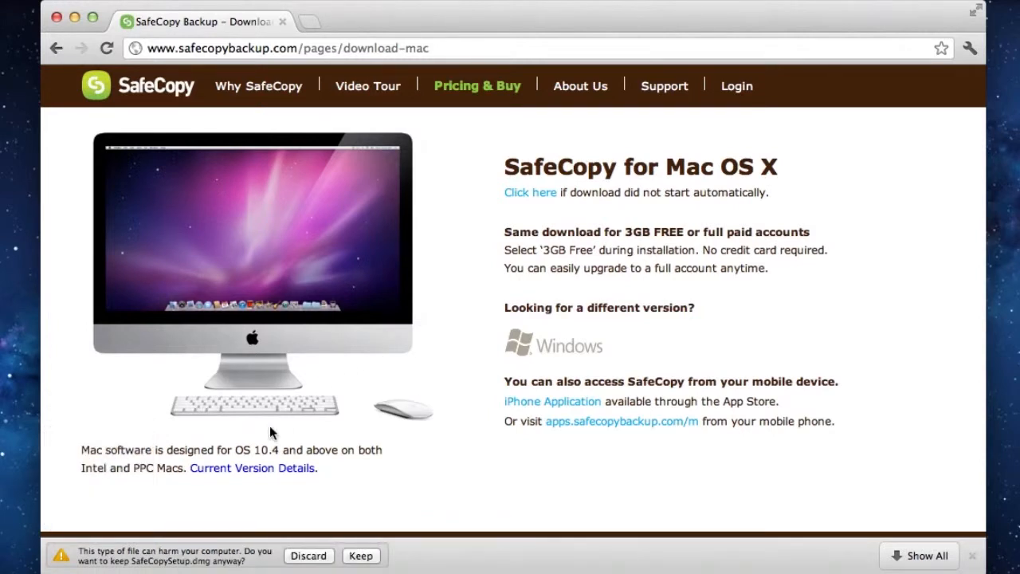
pyautogui.click(360, 556)
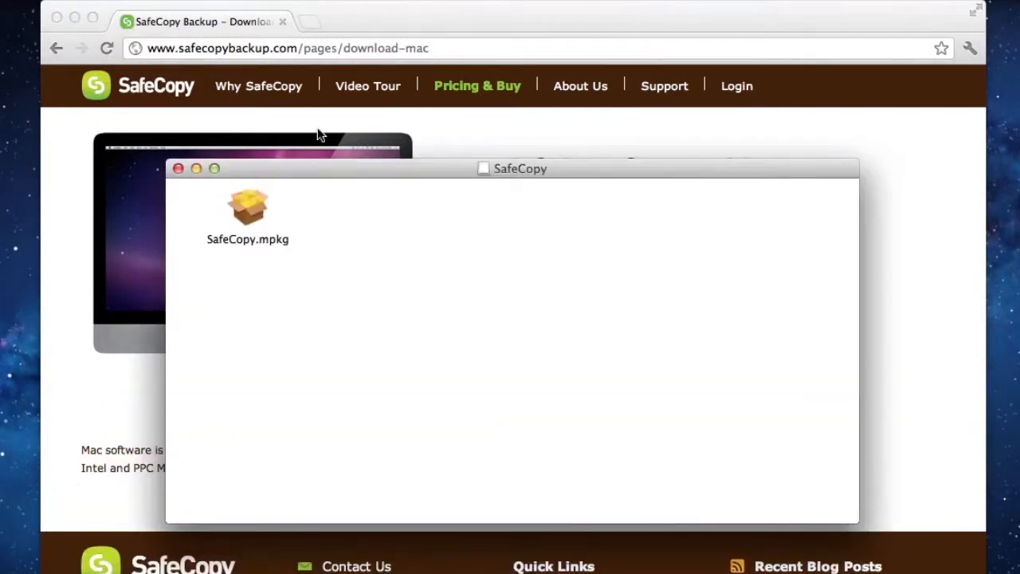
pyautogui.click(254, 199)
pyautogui.doubleClick(254, 201)
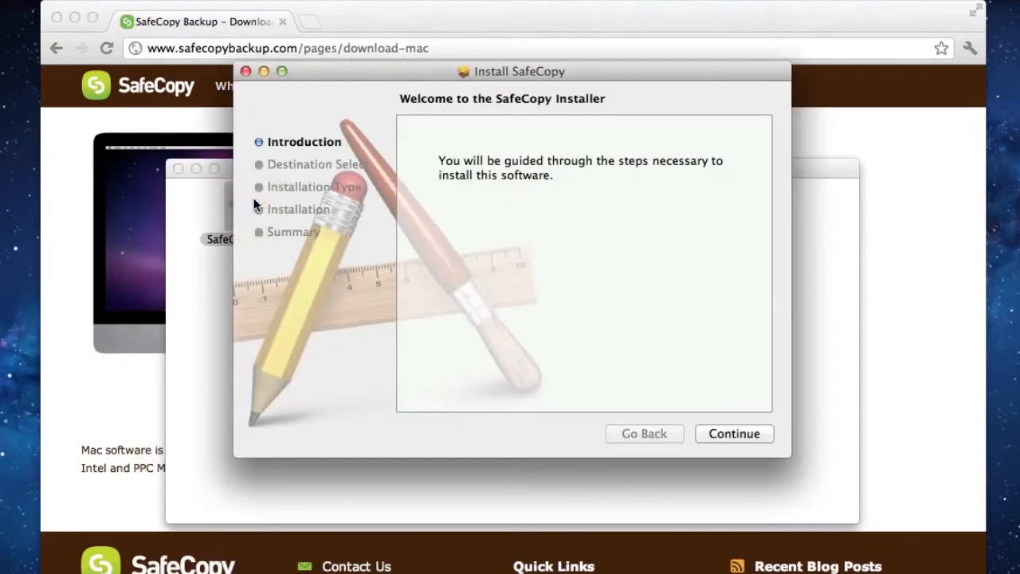
# Run the standard SafeCopy installation, authorise it with the account password and close the installer
pyautogui.click(716, 437)
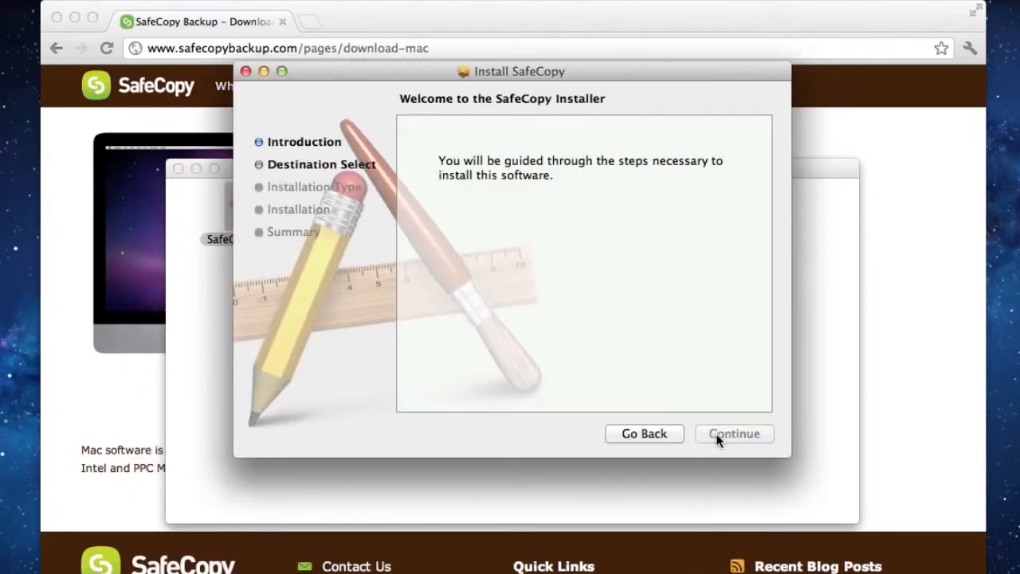
pyautogui.click(718, 437)
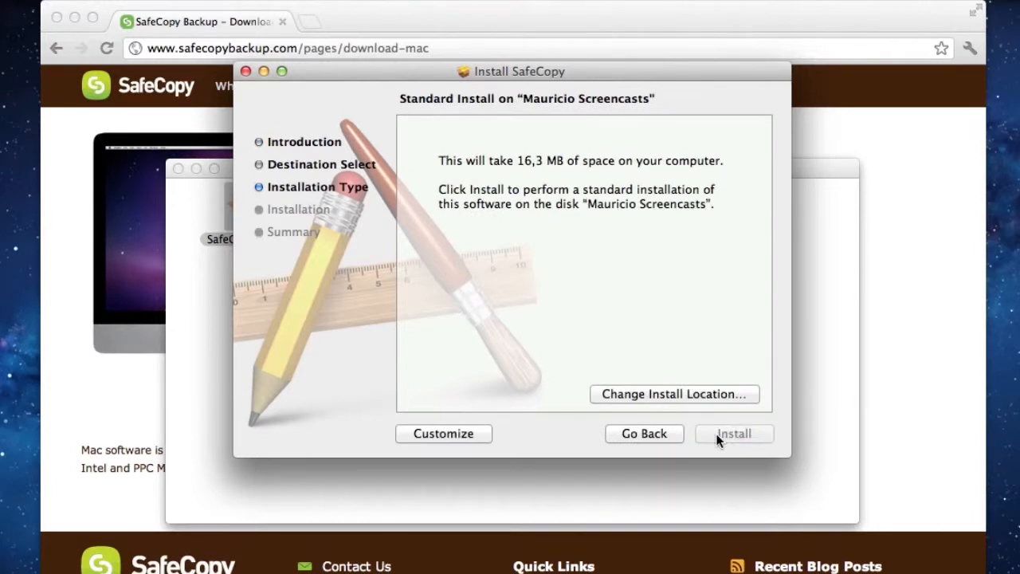
pyautogui.write('•••••••••••')
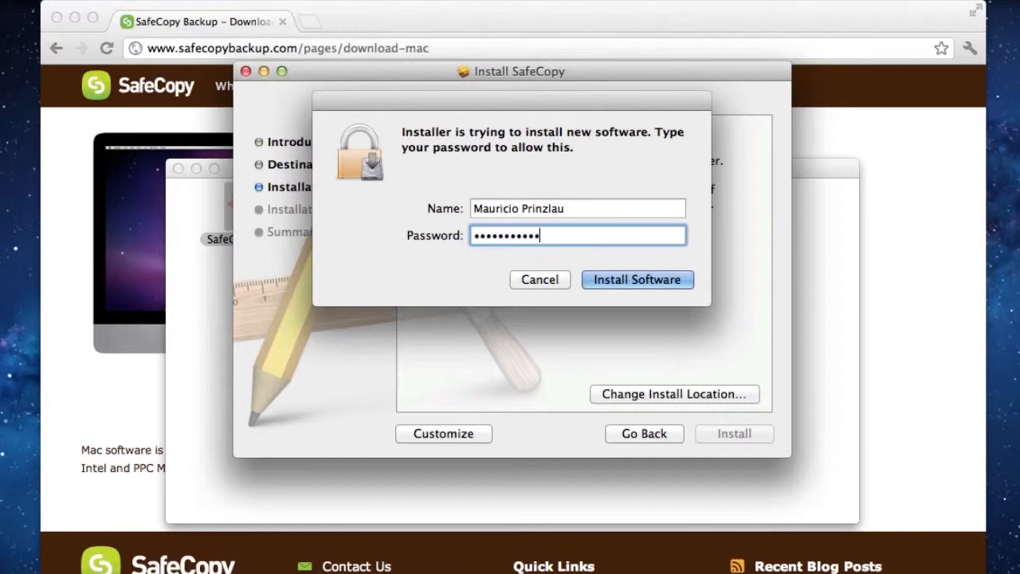
pyautogui.press('Return')
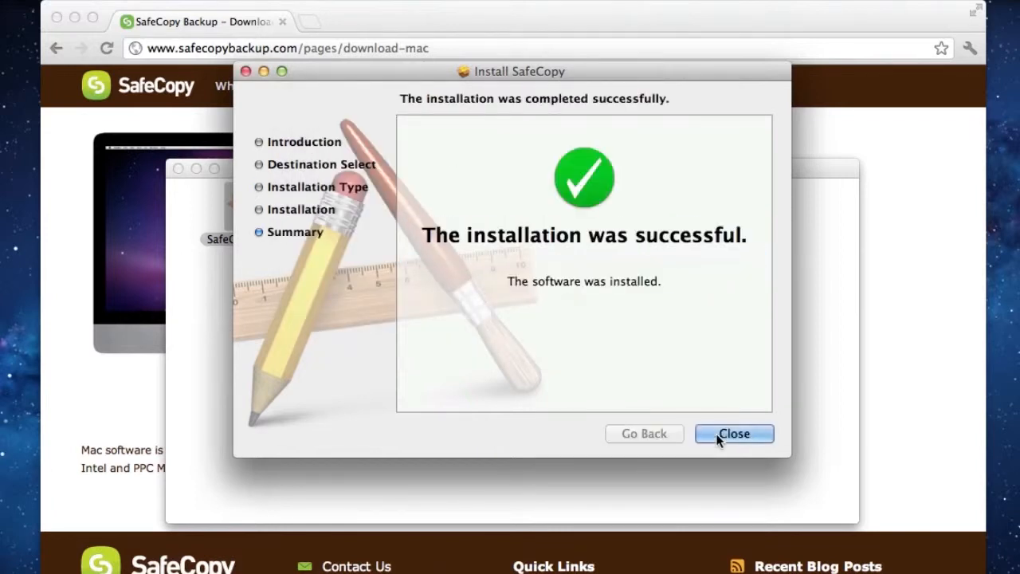
pyautogui.click(718, 437)
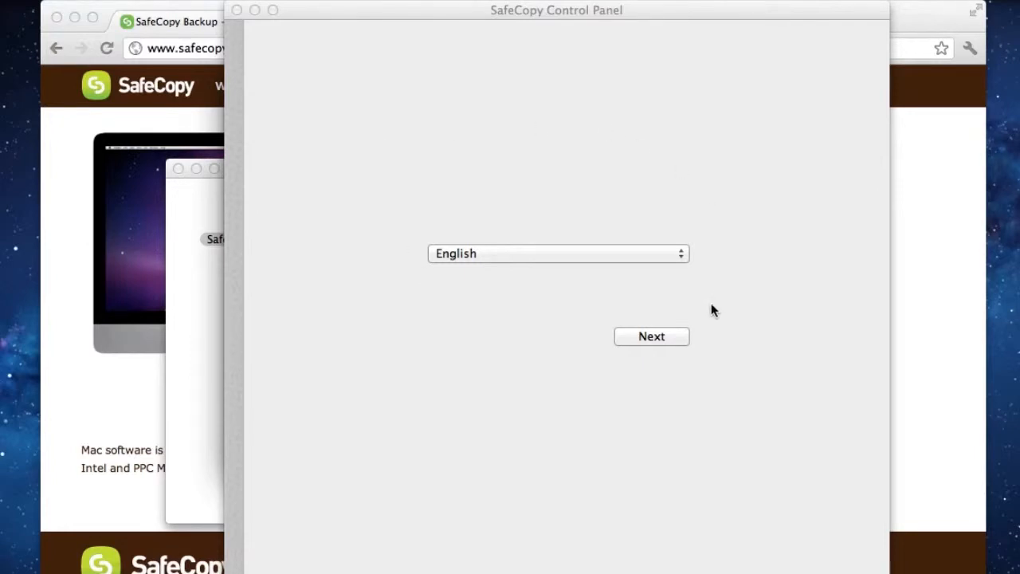
# Continue the setup in English and select the 3.0 GB free plan after checking the 200 GB plan's purchase options
pyautogui.click(651, 336)
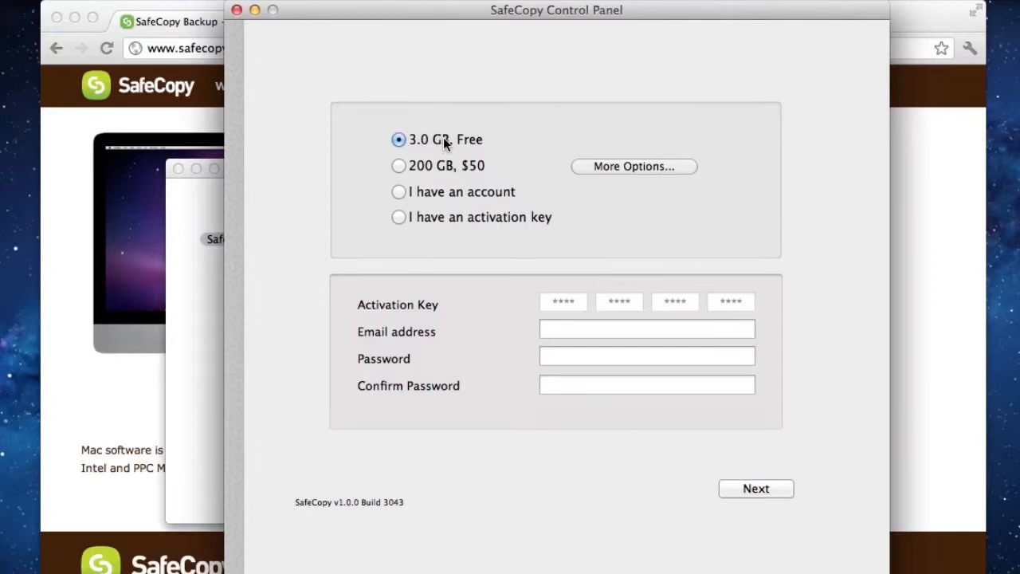
pyautogui.click(400, 167)
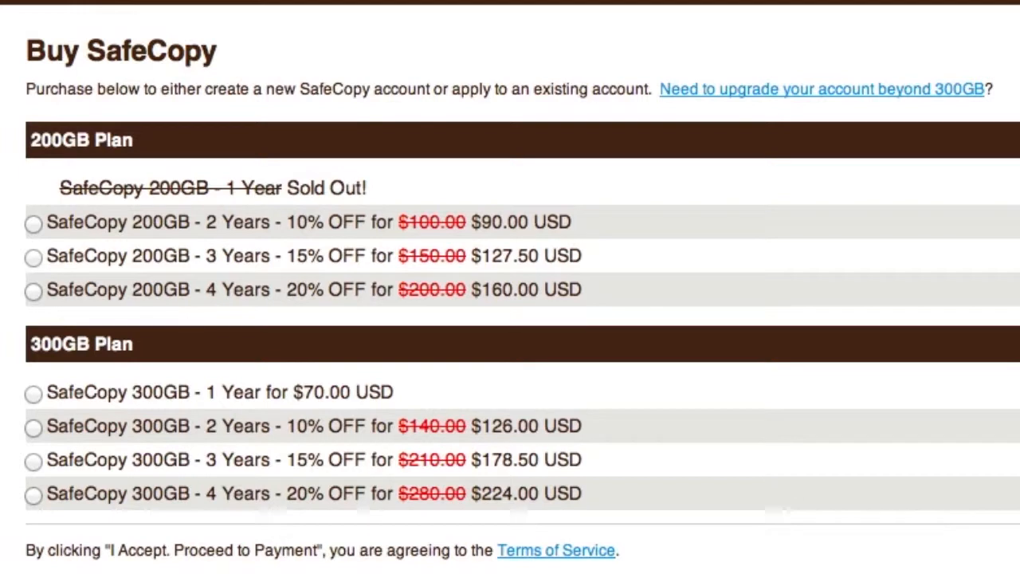
pyautogui.press('super+Tab')
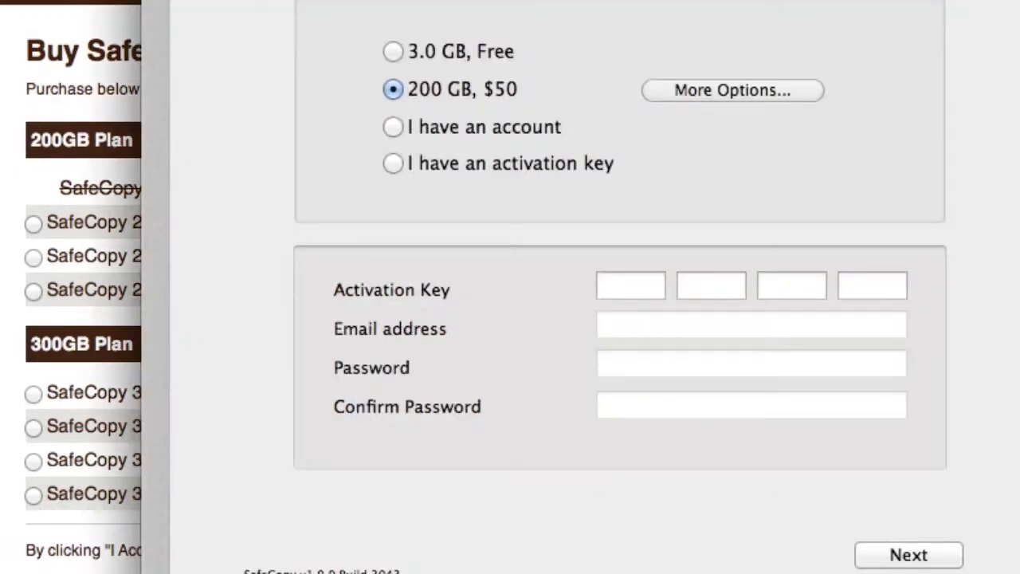
pyautogui.click(394, 52)
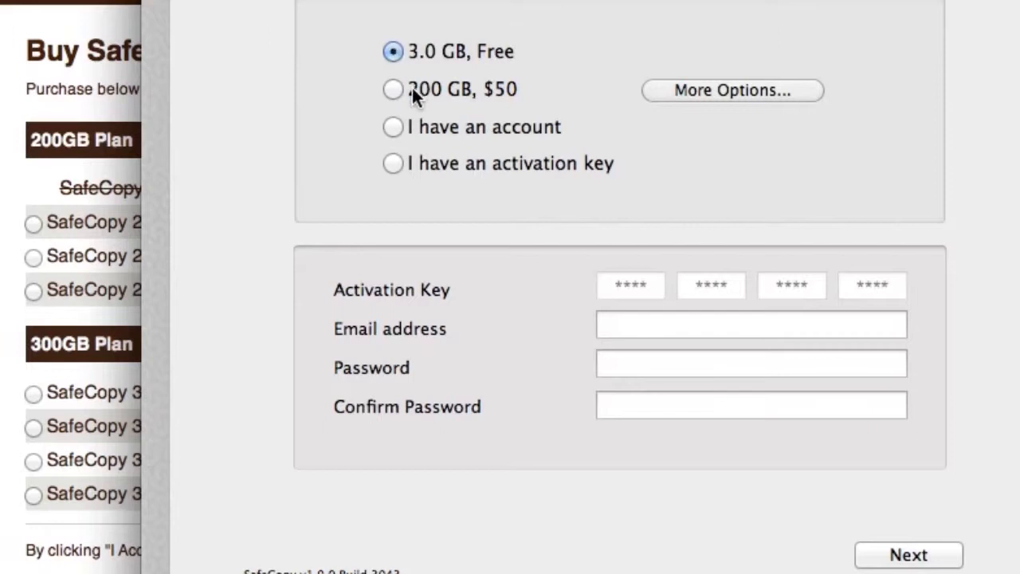
# Register the free account by entering the e-mail address, the password and its confirmation, and submit the form
pyautogui.click(625, 322)
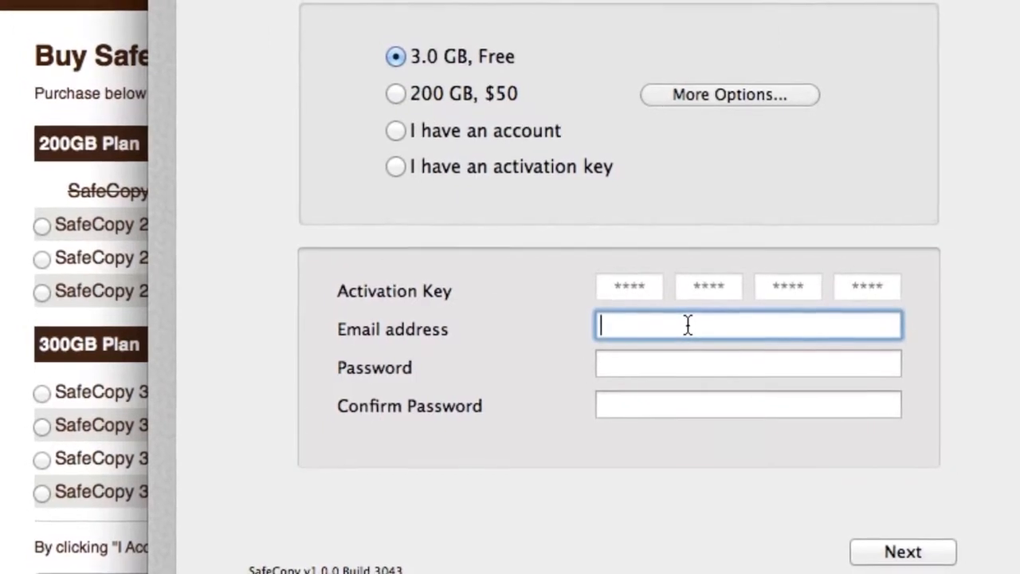
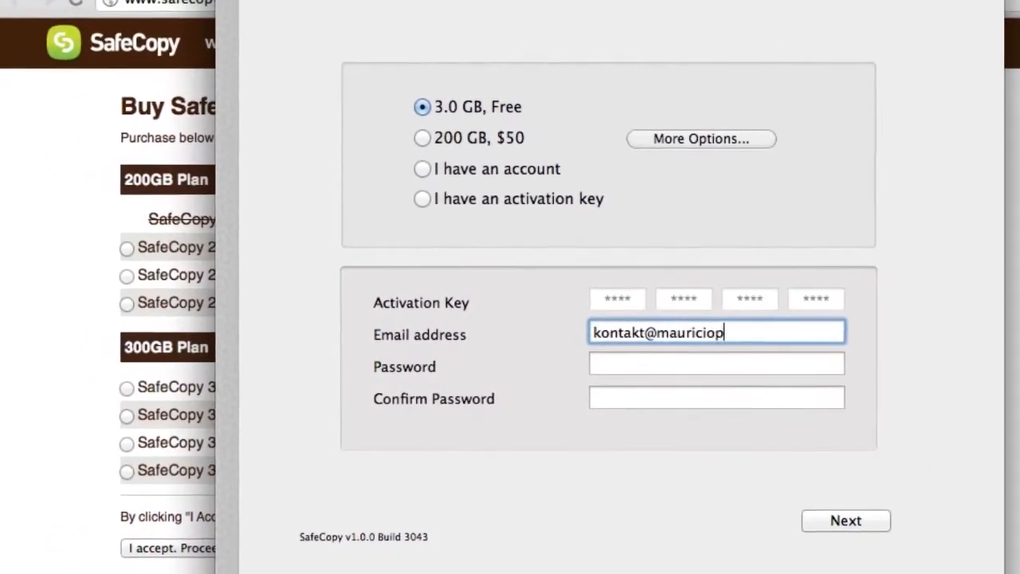
pyautogui.press('Tab')
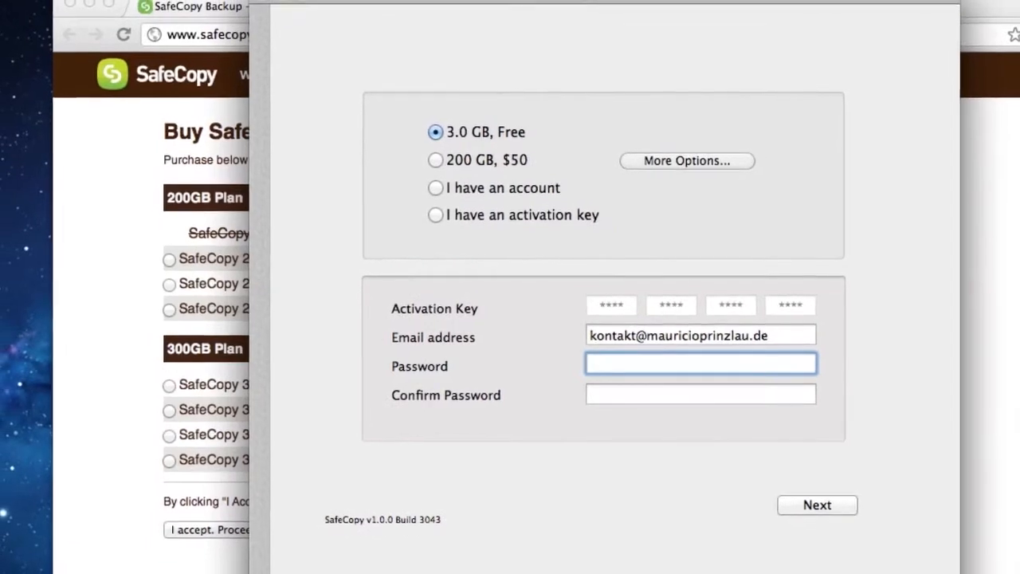
pyautogui.write('************')
pyautogui.press('Tab')
pyautogui.write('************')
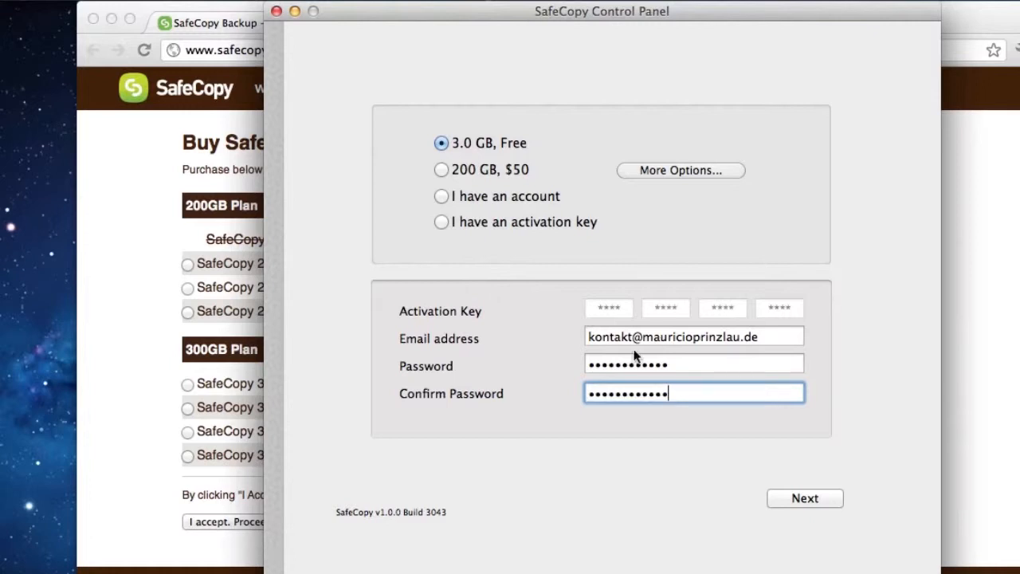
pyautogui.click(795, 496)
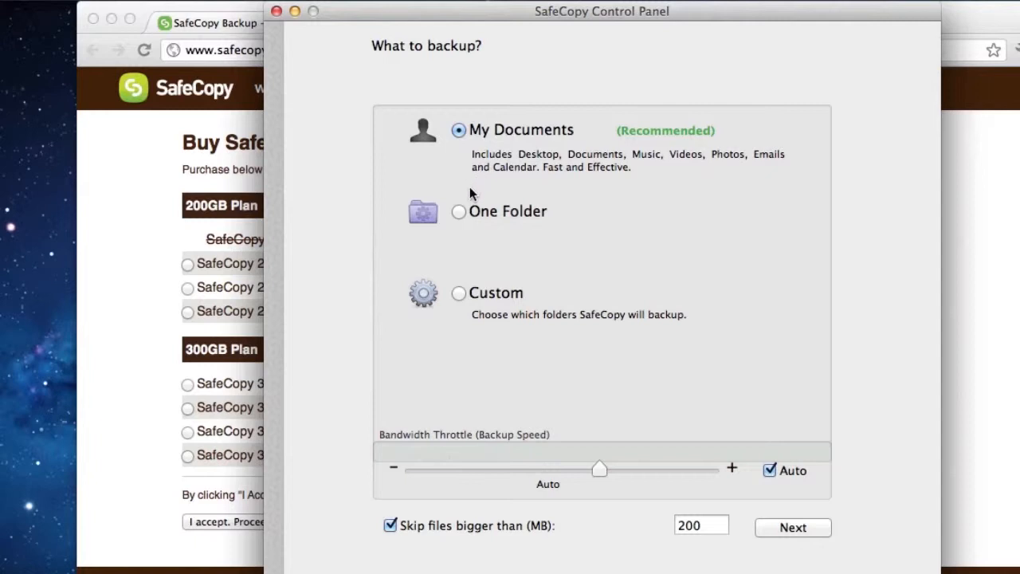
# Set up a custom backup selection containing the Test Files folder from Cloudbackuping, after checking the One Folder option
pyautogui.click(459, 212)
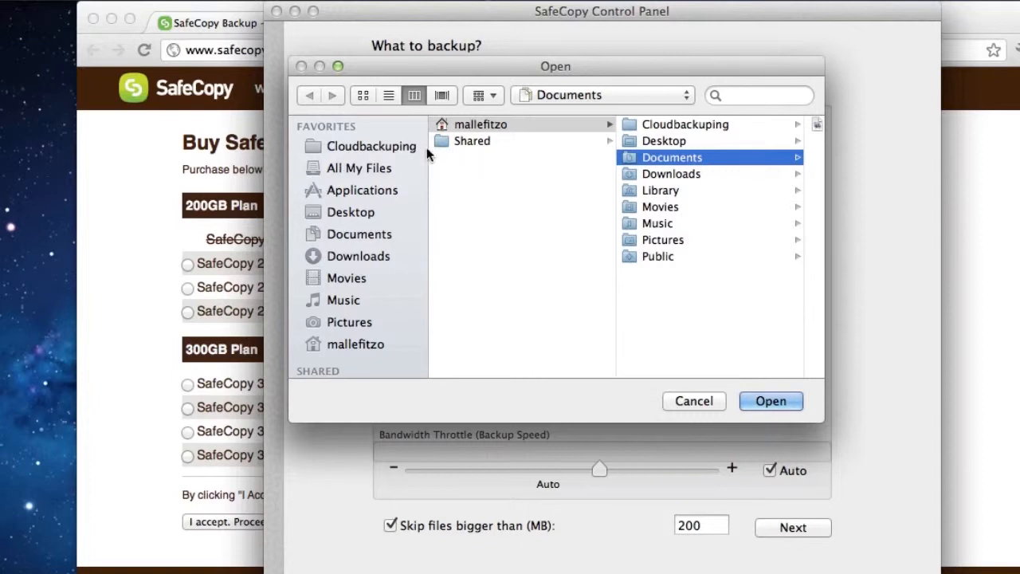
pyautogui.click(708, 403)
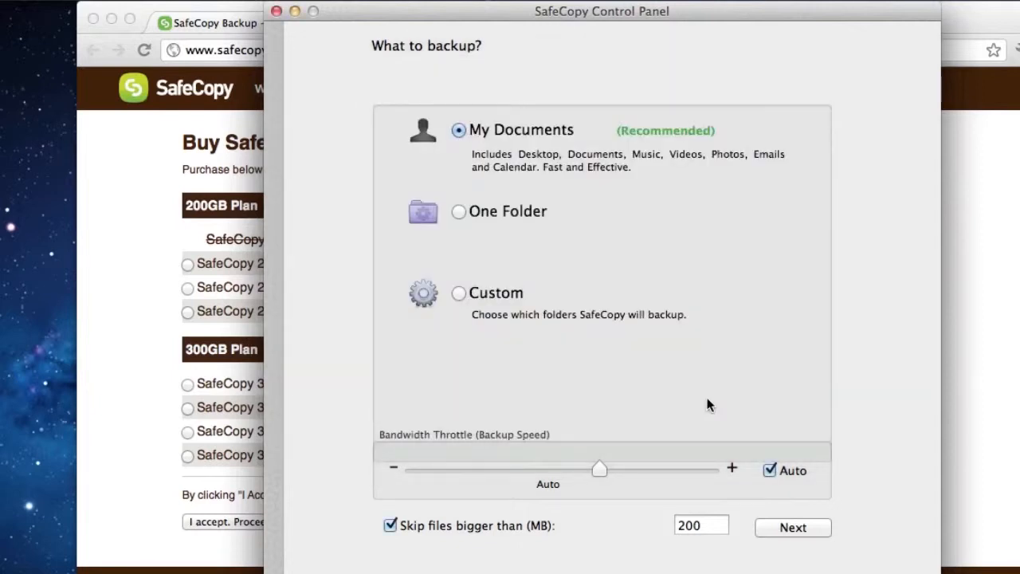
pyautogui.click(460, 292)
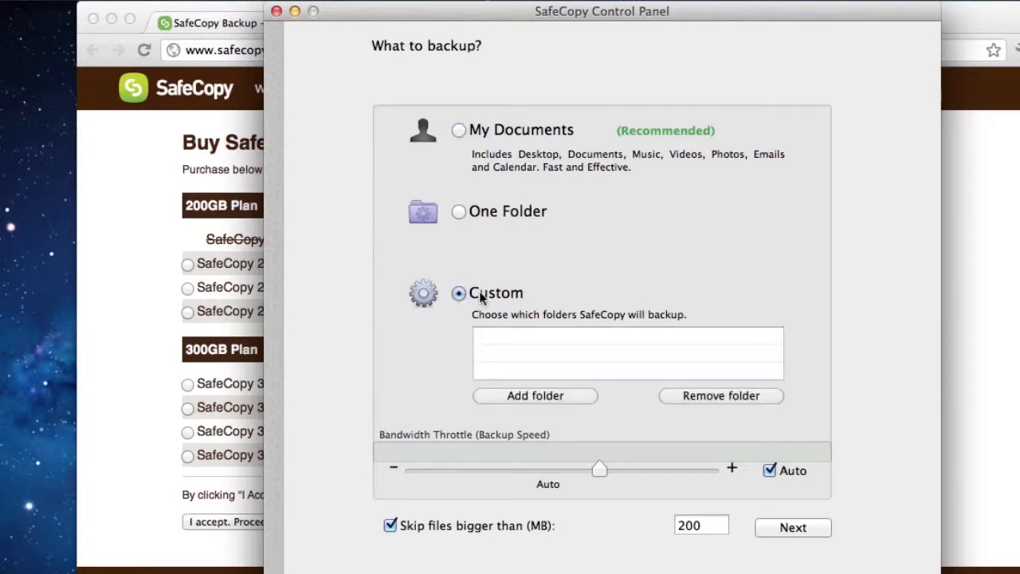
pyautogui.click(531, 395)
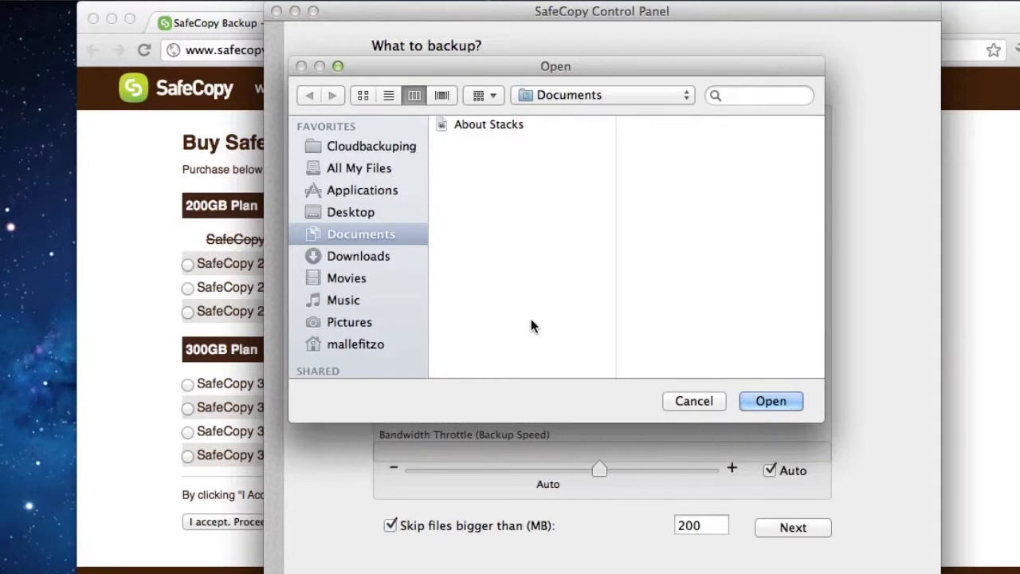
pyautogui.click(356, 145)
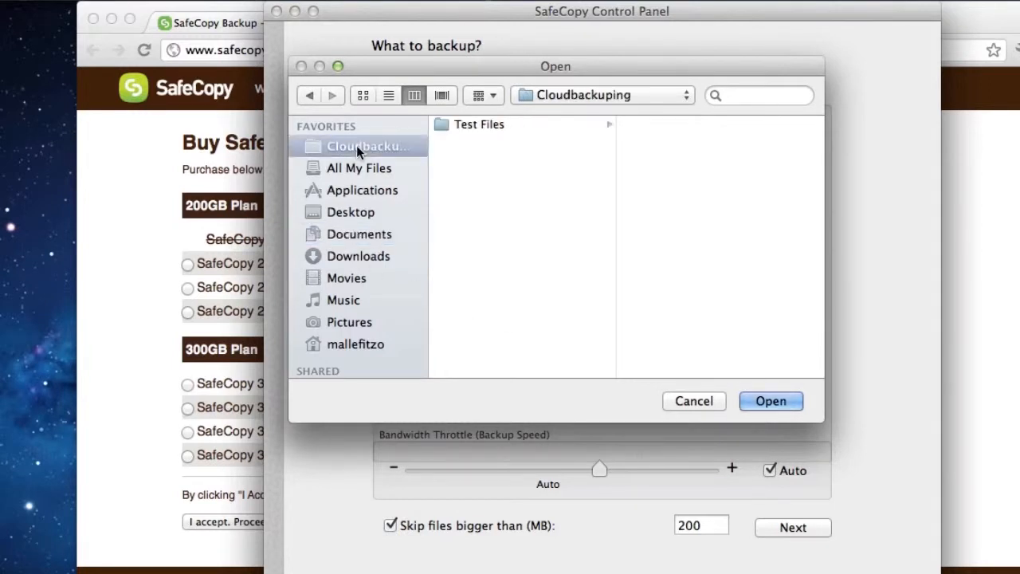
pyautogui.click(476, 125)
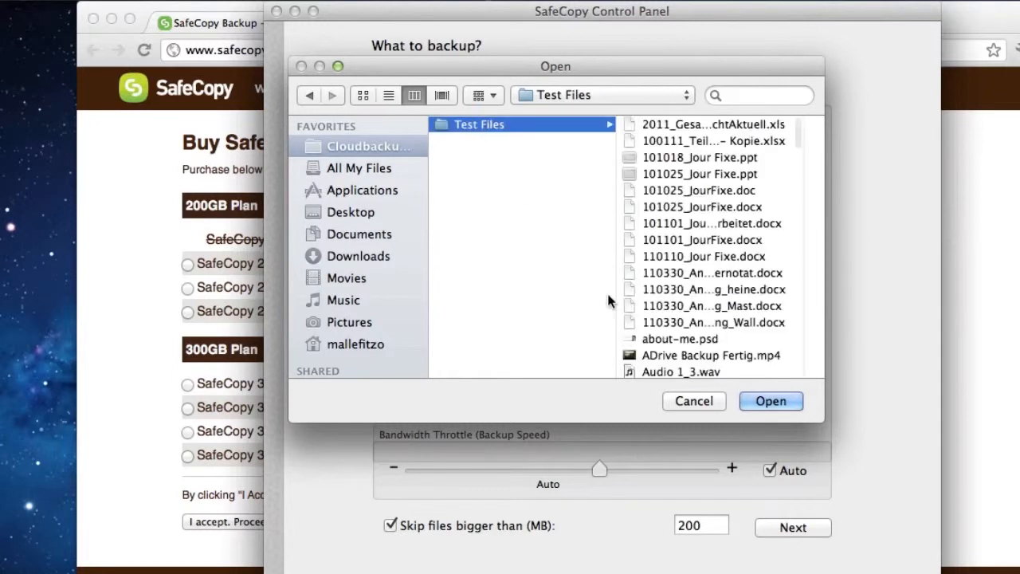
pyautogui.click(771, 401)
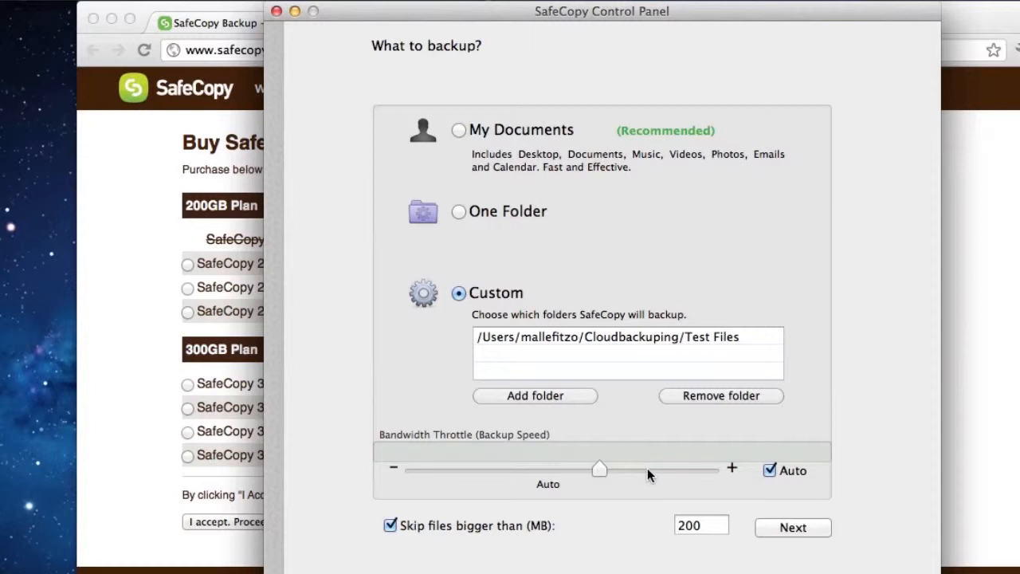
# Set the backup speed manually to the fastest level, disable skipping files bigger than 200 MB and proceed with the backup
pyautogui.click(770, 471)
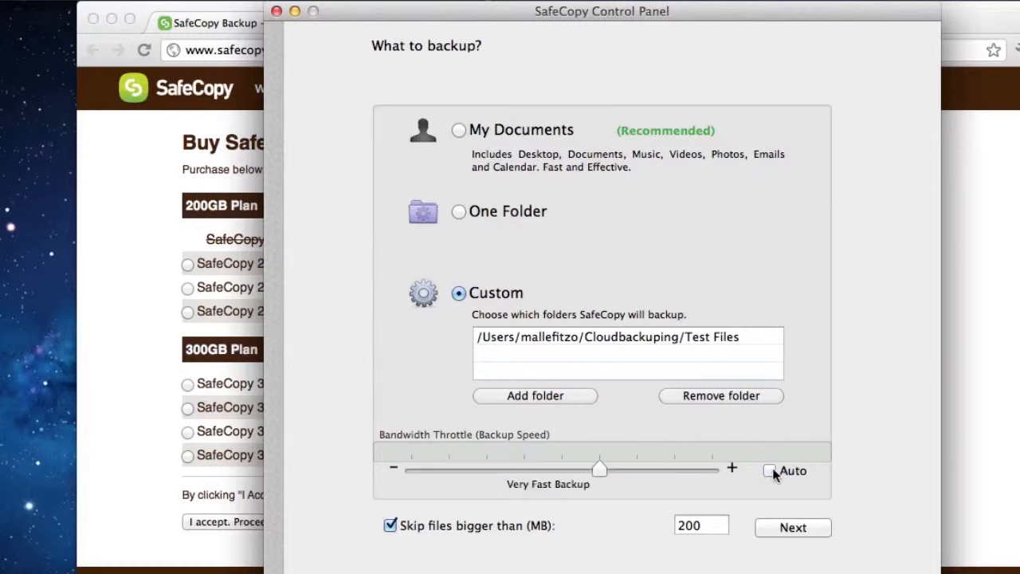
pyautogui.moveTo(599, 470); pyautogui.dragTo(672, 471)
pyautogui.moveTo(429, 463); pyautogui.dragTo(416, 463)
pyautogui.moveTo(435, 468); pyautogui.dragTo(744, 475)
pyautogui.click(390, 525)
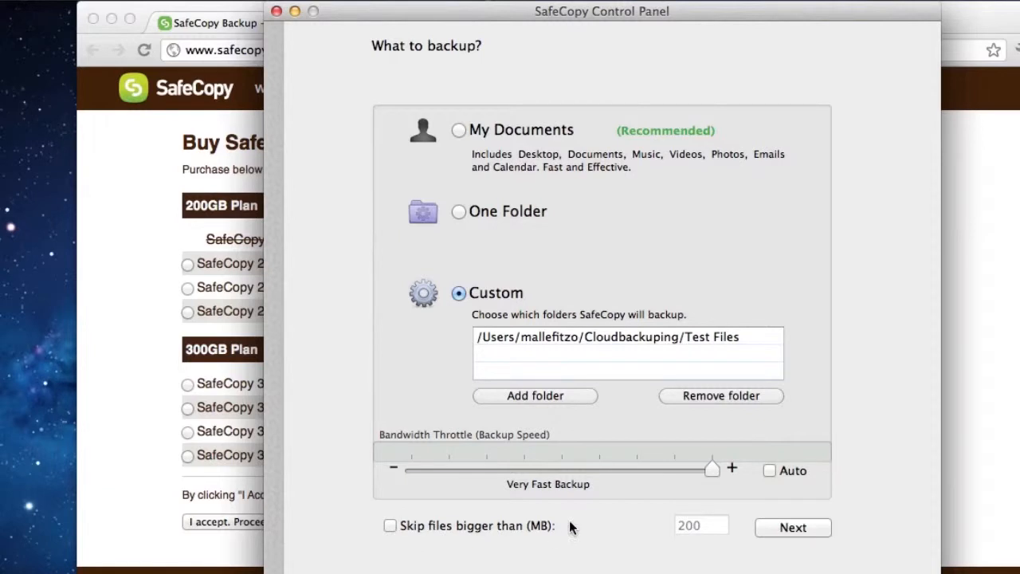
pyautogui.click(782, 527)
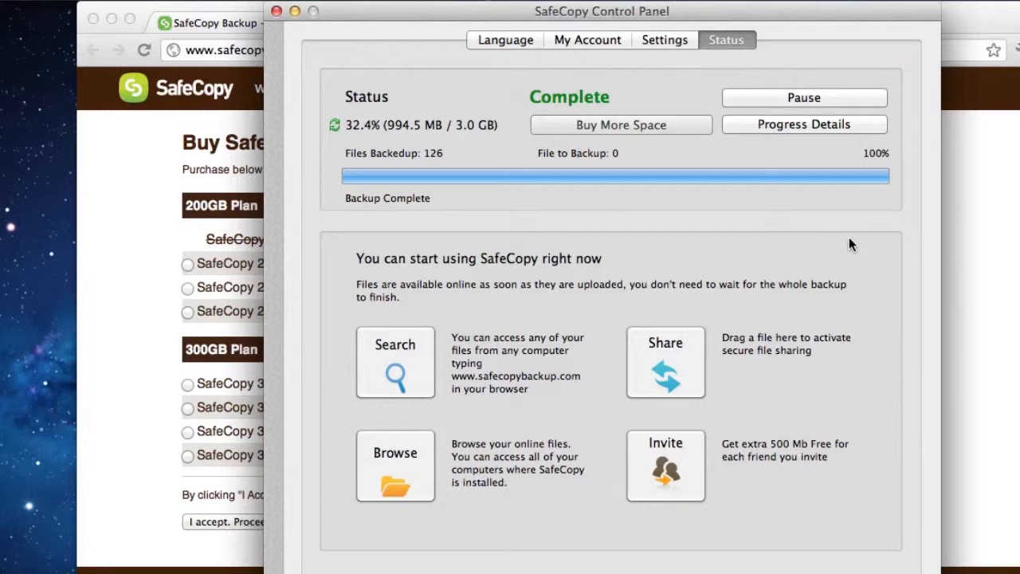
# Switch to Finder and open the Test Files folder inside the home directory's Cloudbackuping folder
pyautogui.click(300, 573)
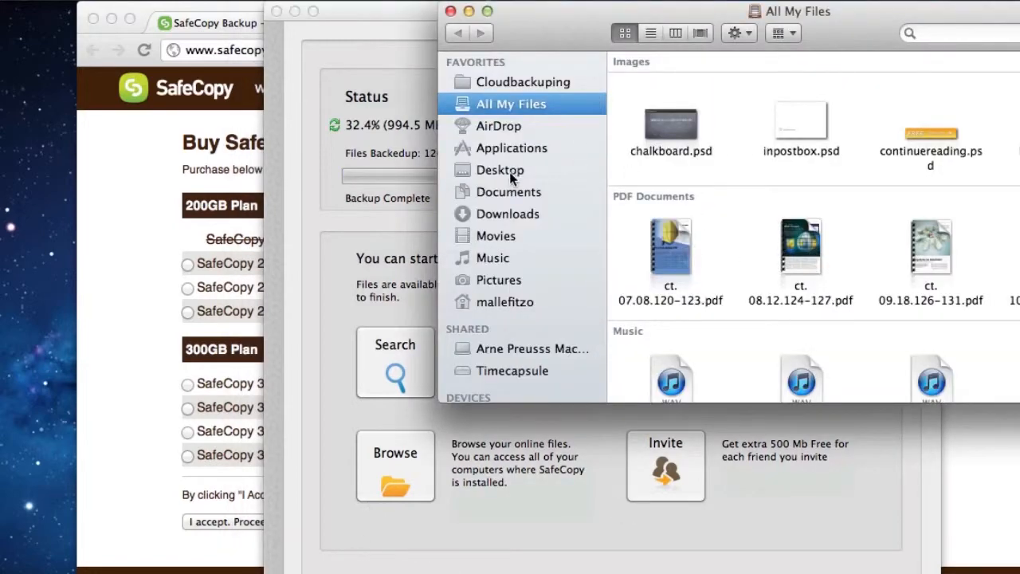
pyautogui.click(504, 303)
pyautogui.doubleClick(679, 75)
pyautogui.doubleClick(670, 76)
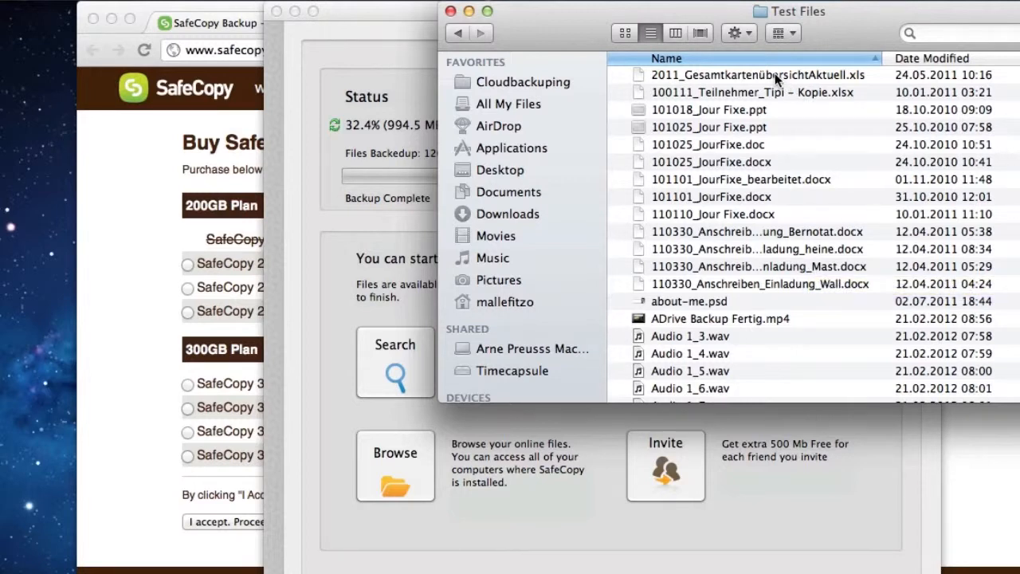
# Create a folder named Test Folder inside Test Files, open it and move its window below the SafeCopy backup status
pyautogui.click(737, 33)
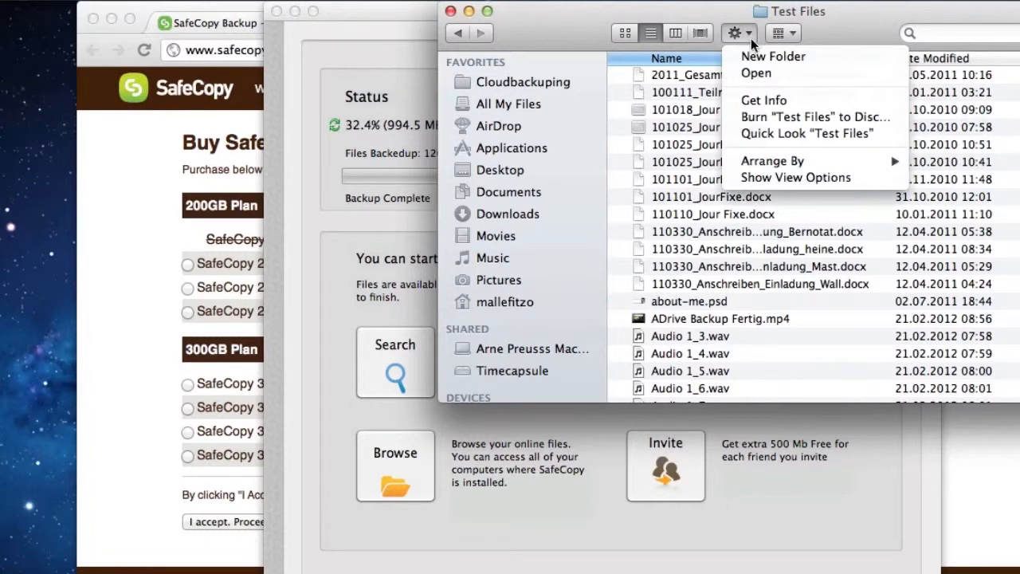
pyautogui.click(769, 57)
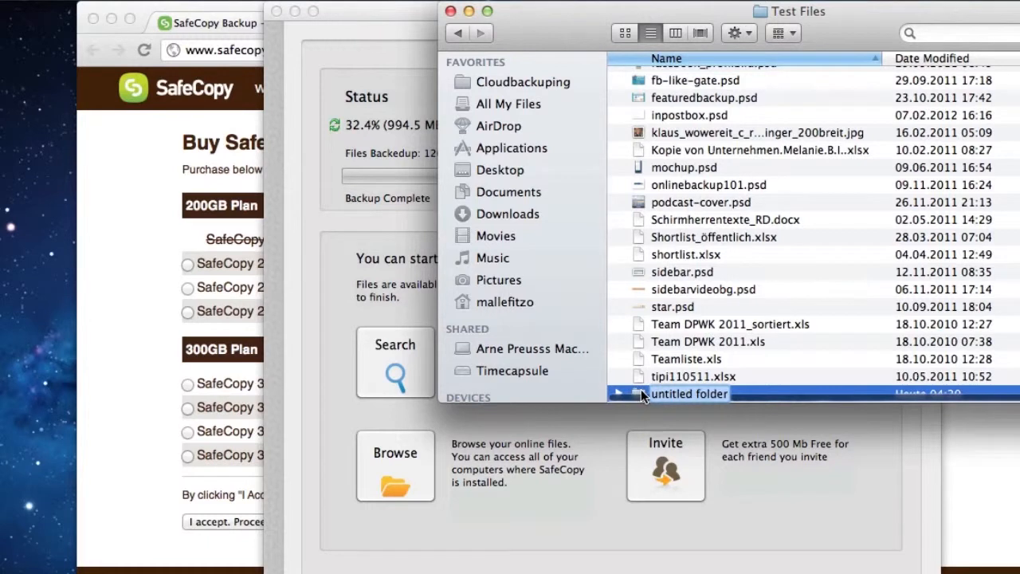
pyautogui.write('Test Folder')
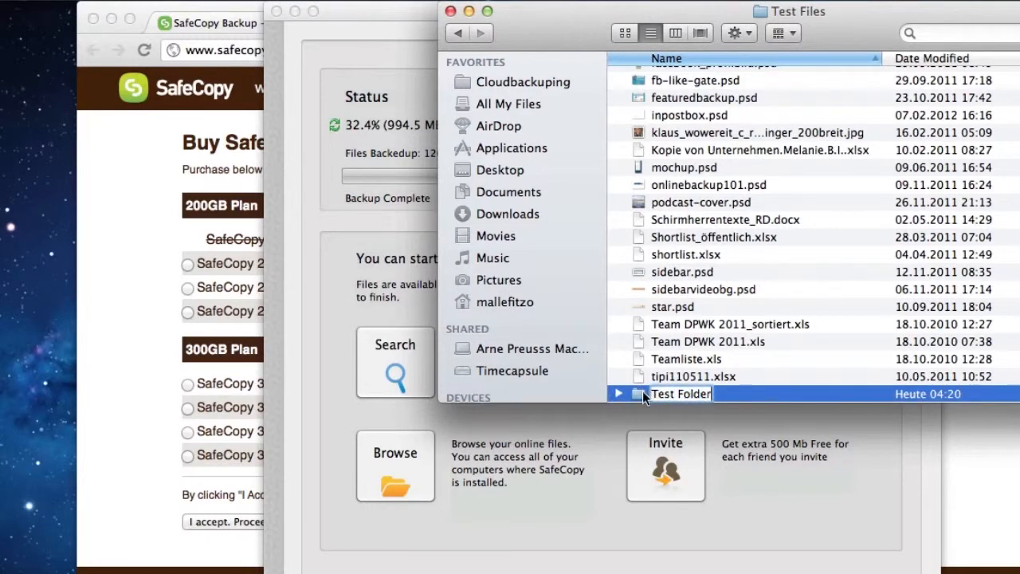
pyautogui.press('Return')
pyautogui.doubleClick(647, 394)
pyautogui.moveTo(592, 14); pyautogui.dragTo(400, 212)
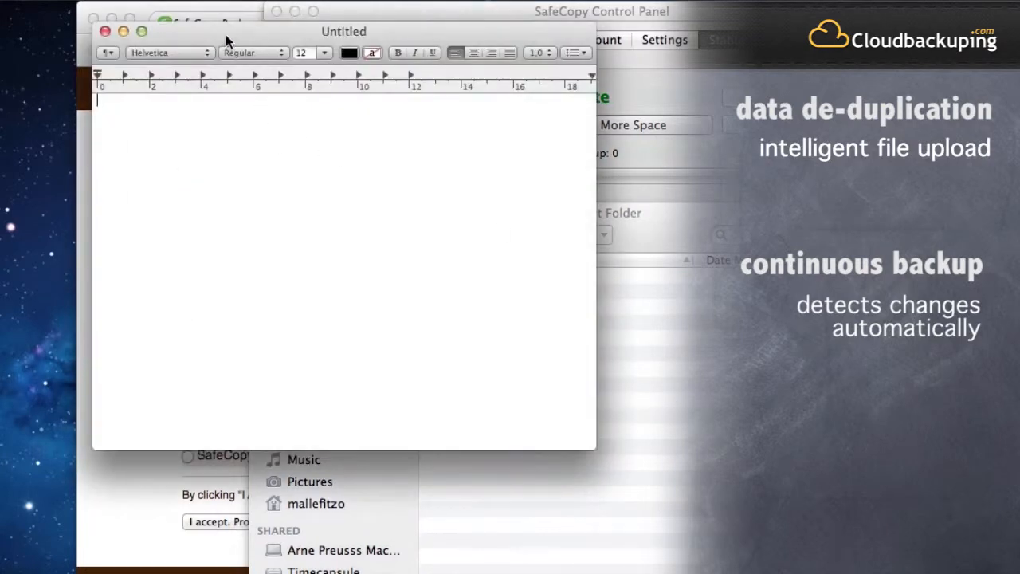
# Write "Hello This is a Test!" in a new TextEdit document placed below the SafeCopy backup status
pyautogui.moveTo(226, 34); pyautogui.dragTo(480, 226)
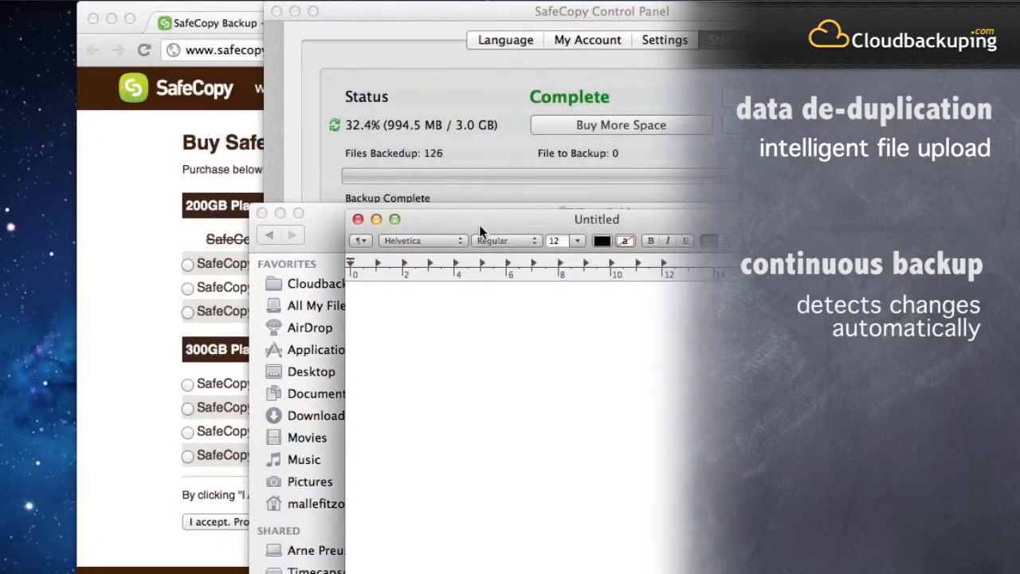
pyautogui.write('Hello Thi')
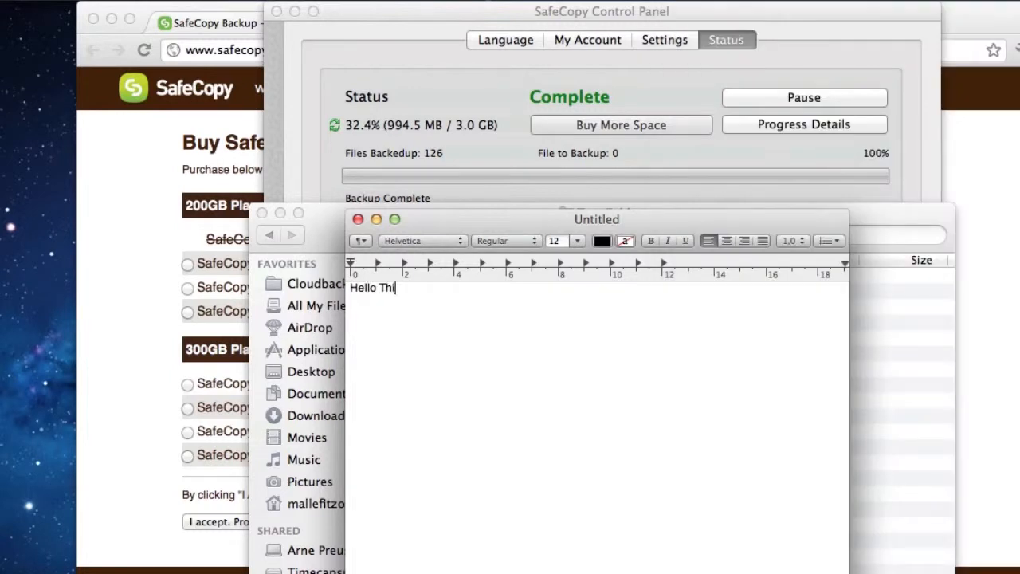
pyautogui.write('s is a Test!')
# Save the document as Untitled in Rich Text Format in Test Folder, inside Cloudbackuping's Test Files folder, and close it
pyautogui.press('super+s')
pyautogui.click(558, 313)
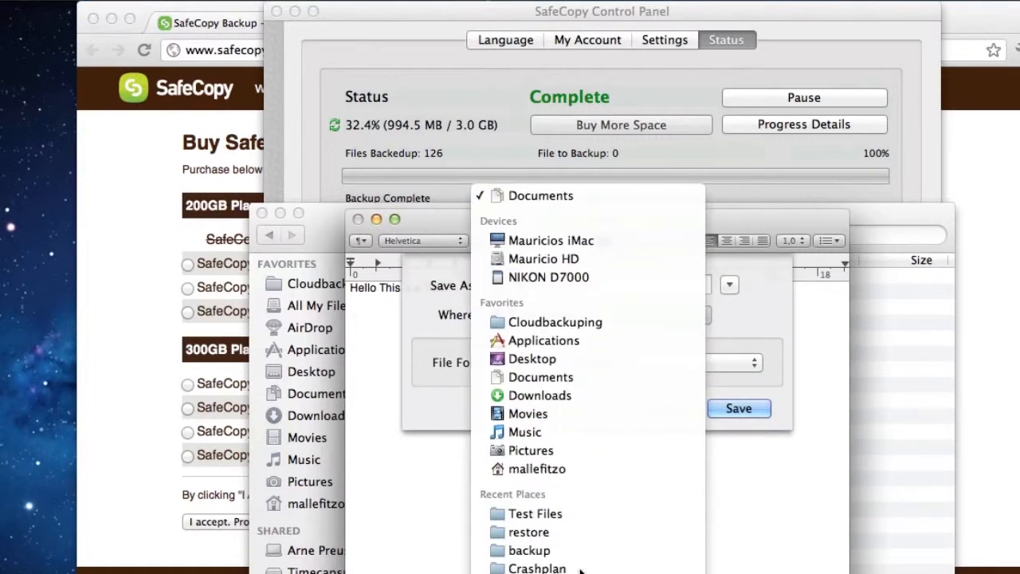
pyautogui.click(550, 320)
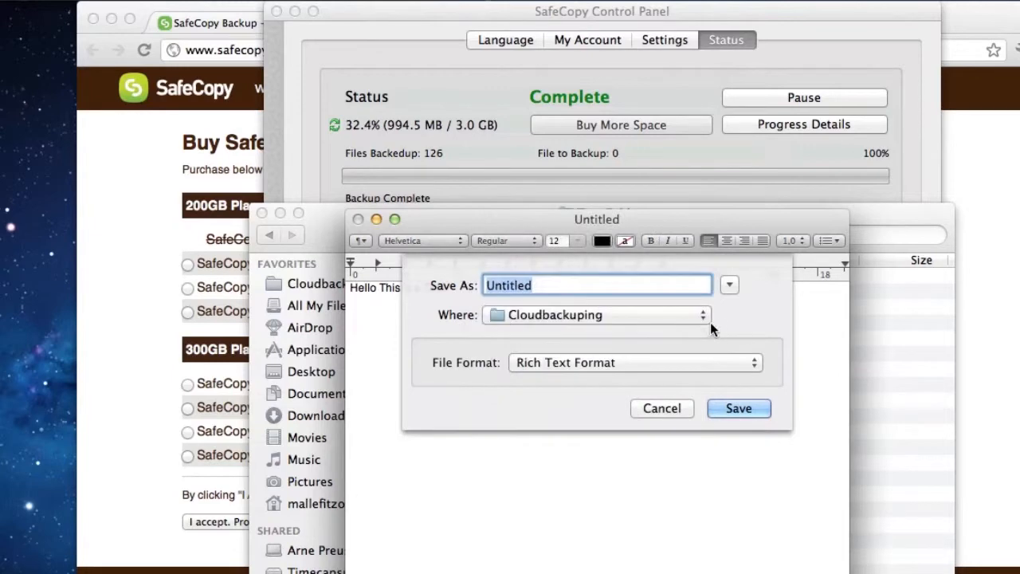
pyautogui.click(727, 285)
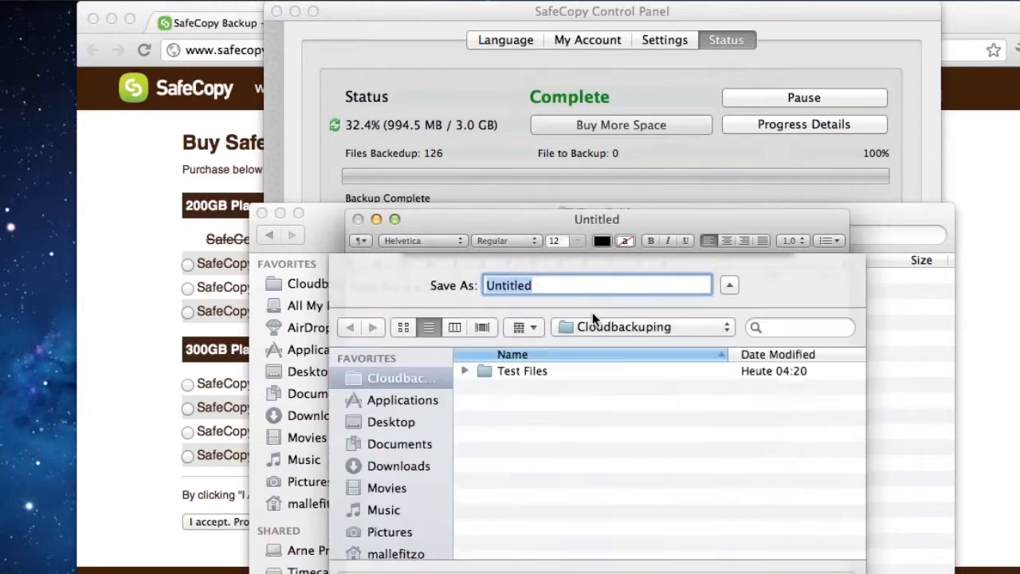
pyautogui.doubleClick(509, 371)
pyautogui.scroll(-5, 606, 455)
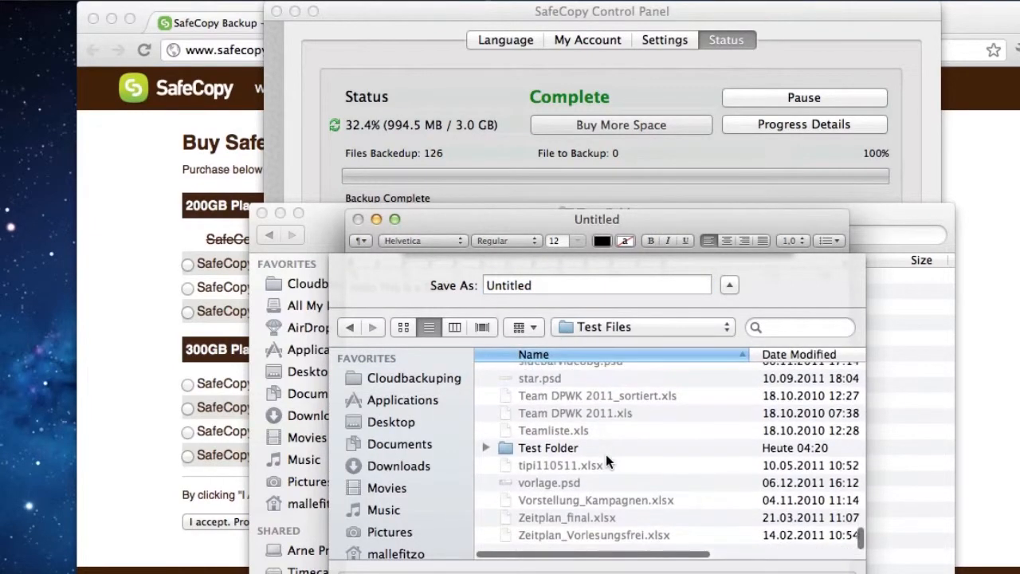
pyautogui.doubleClick(547, 463)
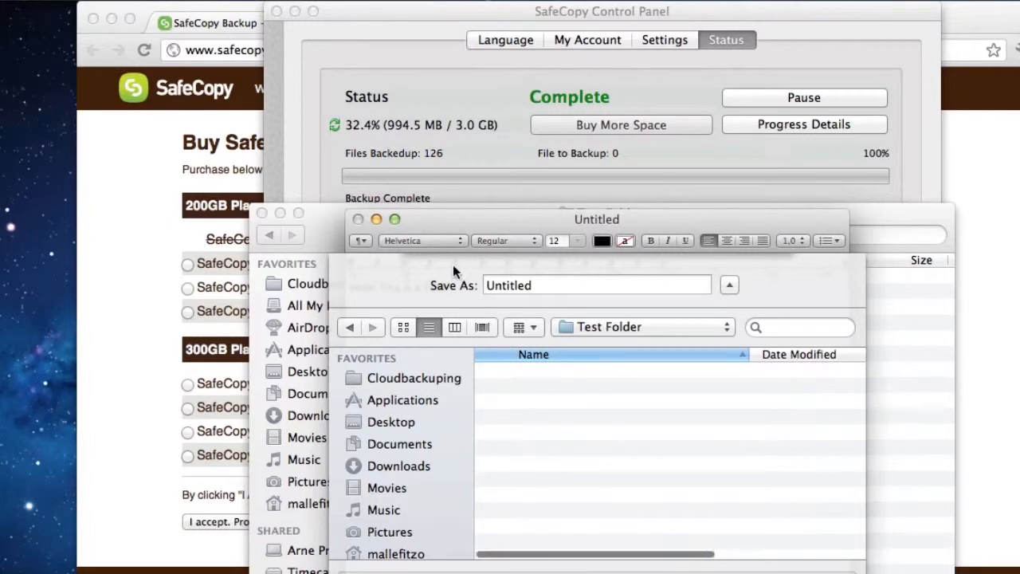
pyautogui.moveTo(521, 224); pyautogui.dragTo(512, 135)
pyautogui.click(803, 554)
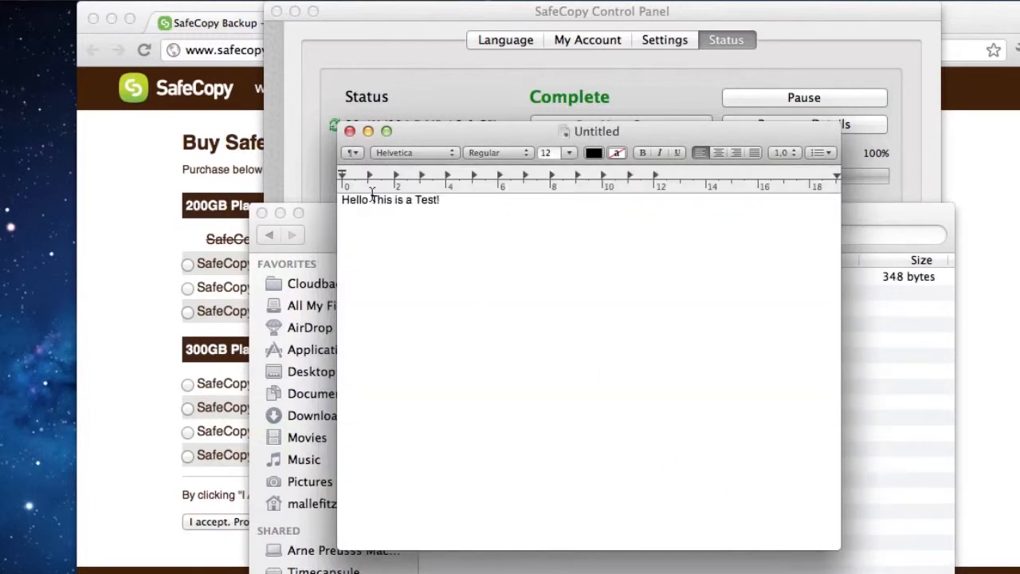
pyautogui.click(350, 131)
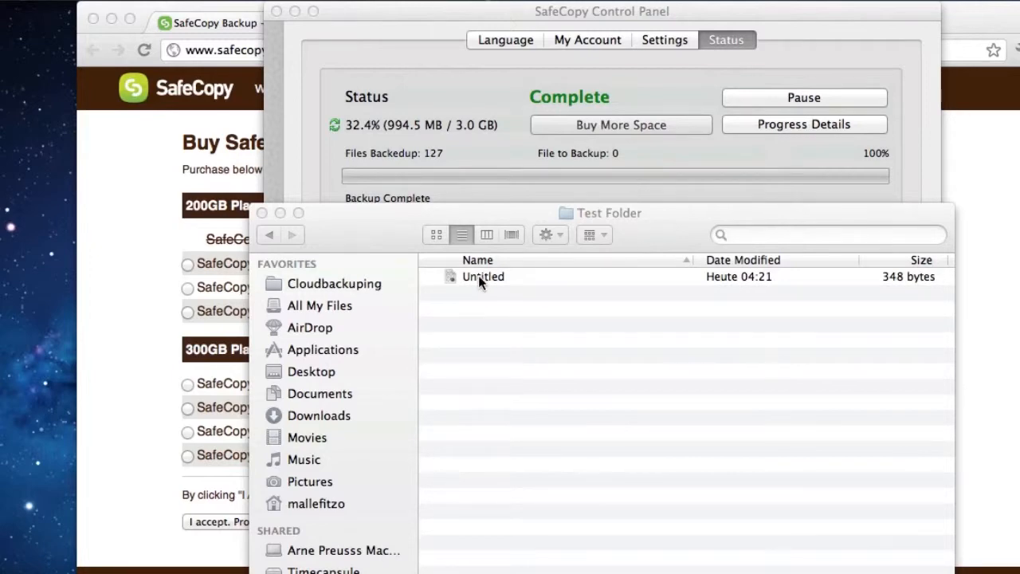
pyautogui.click(747, 571)
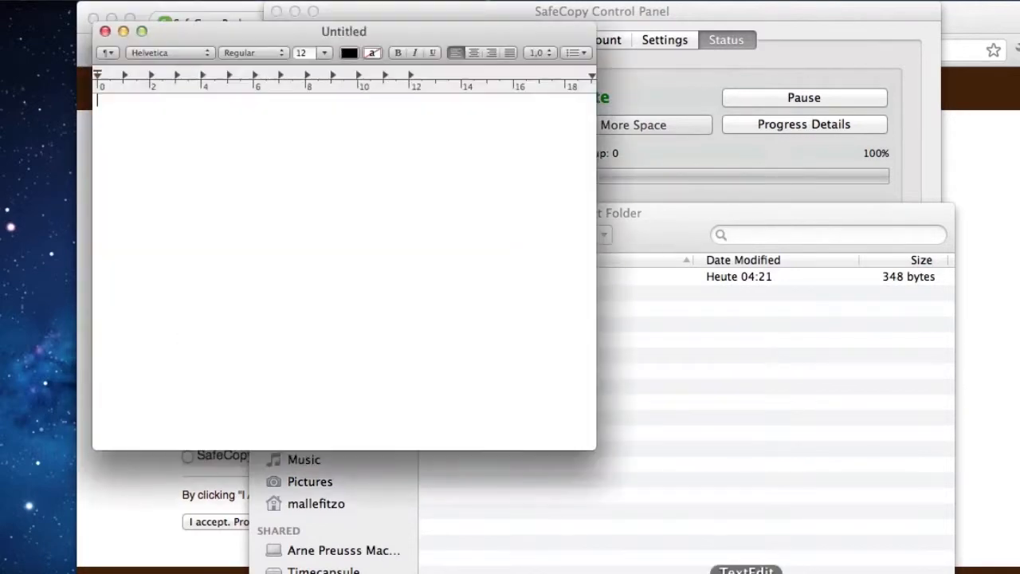
pyautogui.moveTo(269, 30); pyautogui.dragTo(531, 167)
pyautogui.click(364, 168)
# Add the line "If we edit this file the backup should update it automatically." to the Untitled file in Test Folder and save it
pyautogui.doubleClick(483, 275)
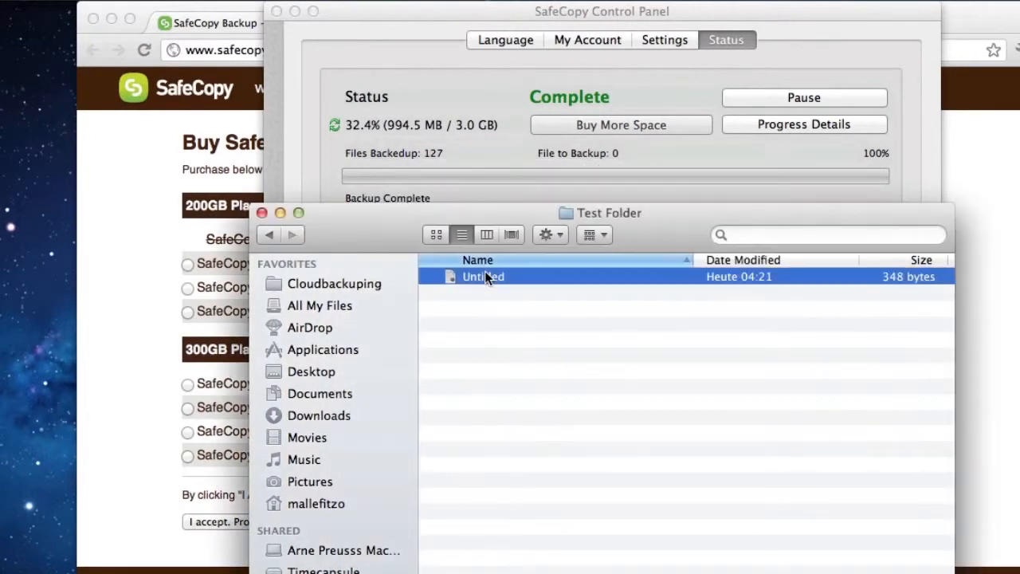
pyautogui.moveTo(172, 35); pyautogui.dragTo(446, 201)
pyautogui.click(488, 266)
pyautogui.press('Return')
pyautogui.write('If w')
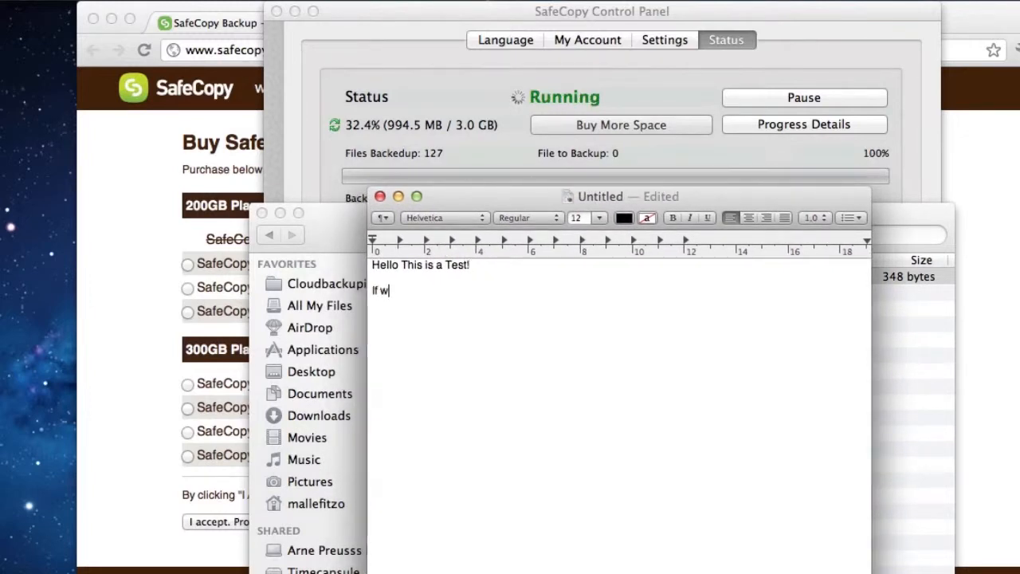
pyautogui.write('e edit this ')
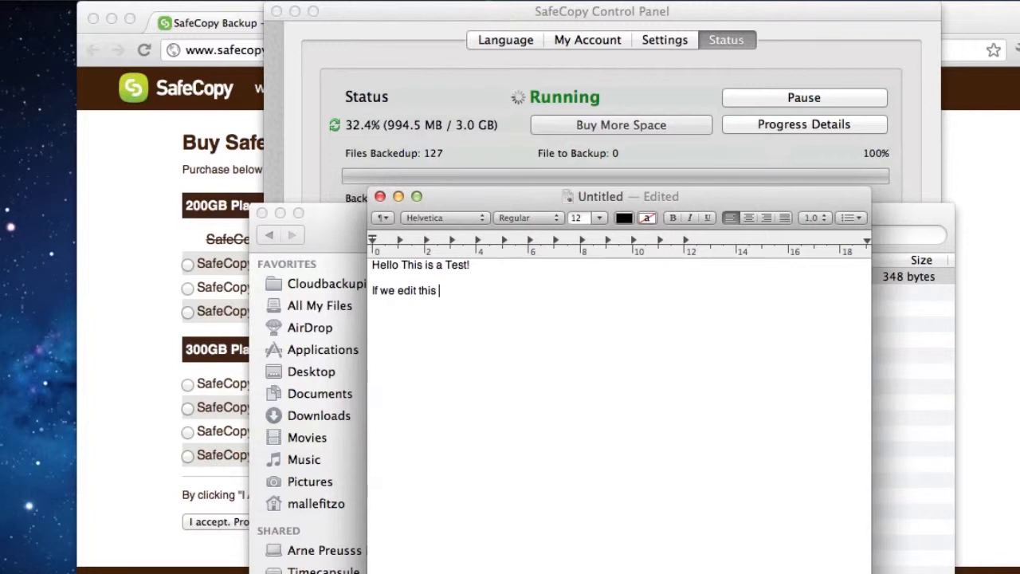
pyautogui.write('file the backup s')
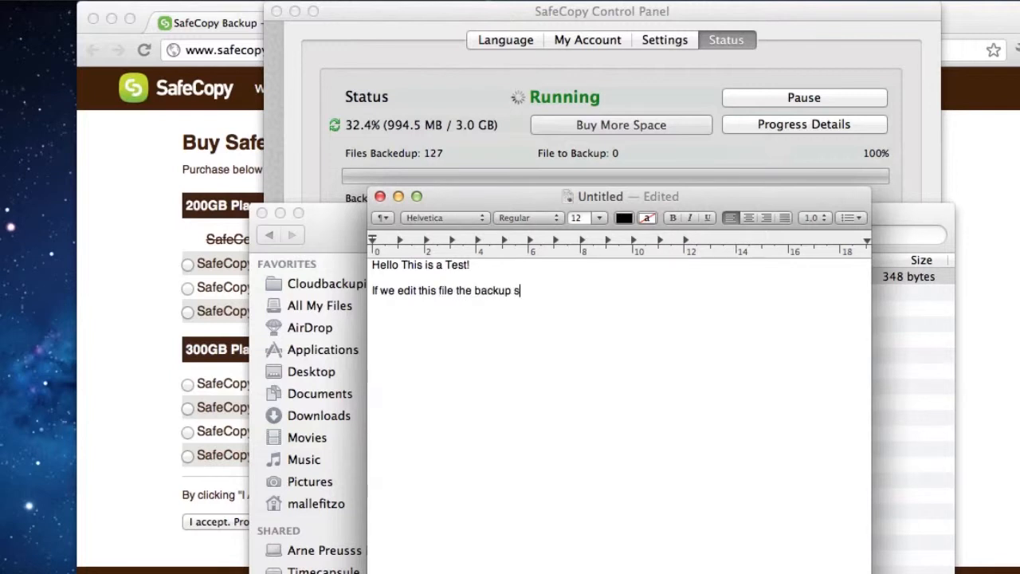
pyautogui.write('hould upda')
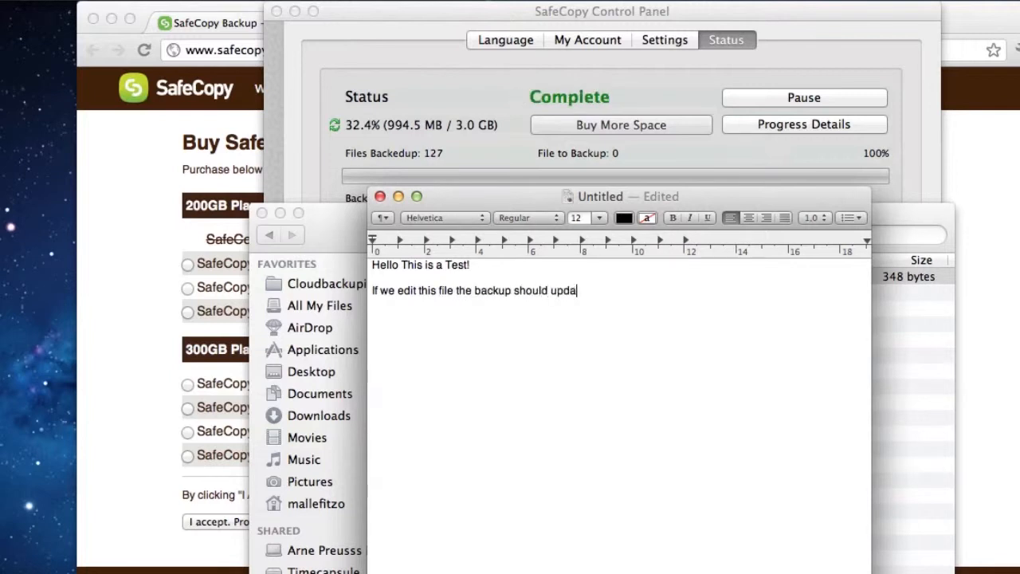
pyautogui.write('te it automatically.')
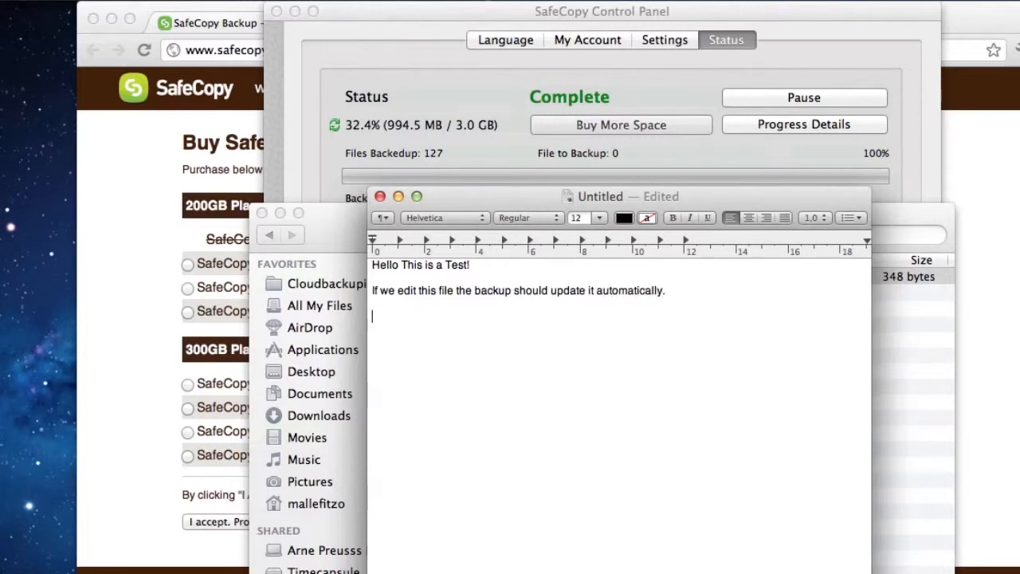
pyautogui.press('super+s')
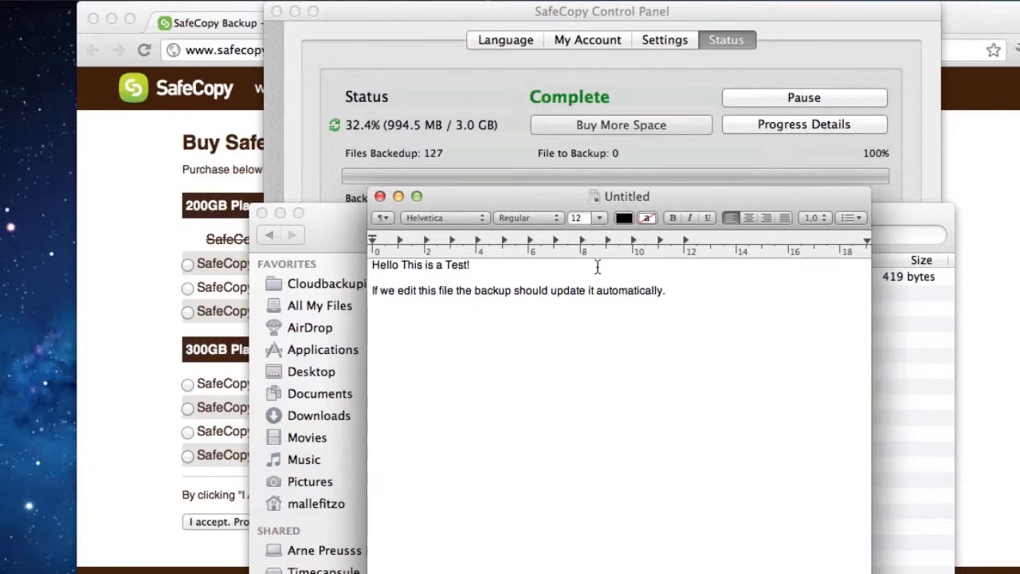
# Uncover the SafeCopy backup status, closing the Untitled document and the Test Folder window
pyautogui.moveTo(558, 197); pyautogui.dragTo(557, 215)
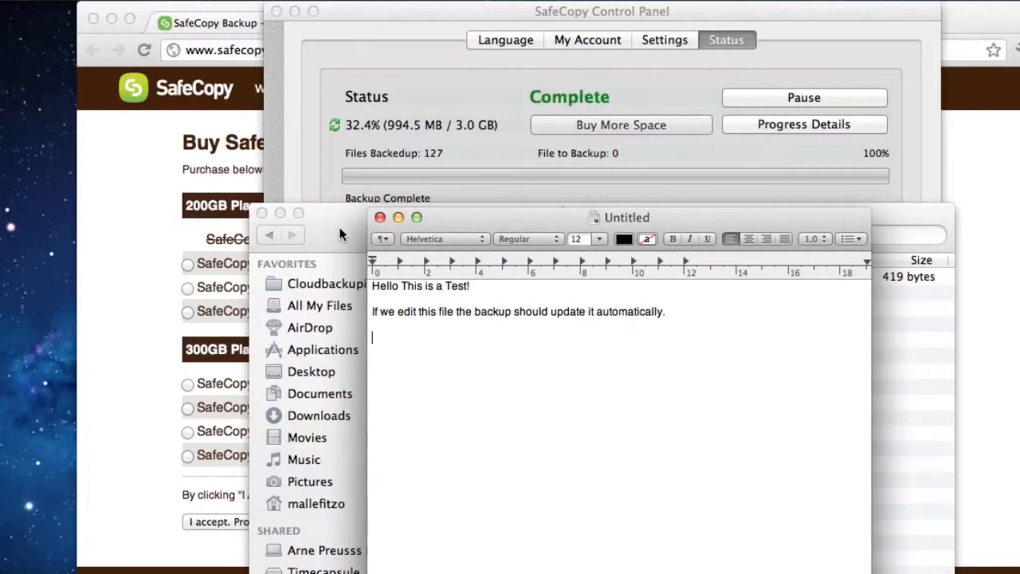
pyautogui.click(379, 217)
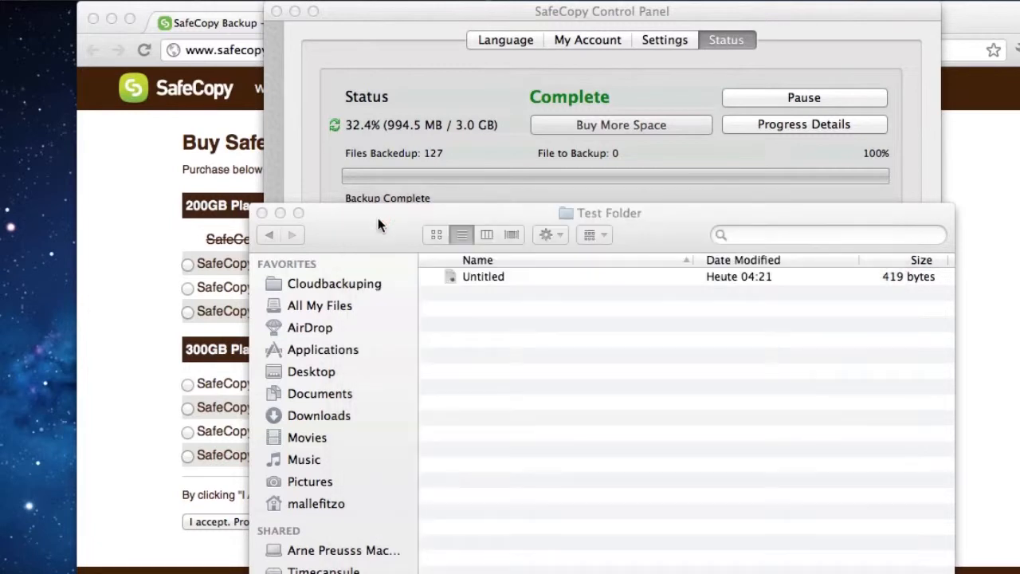
pyautogui.click(262, 214)
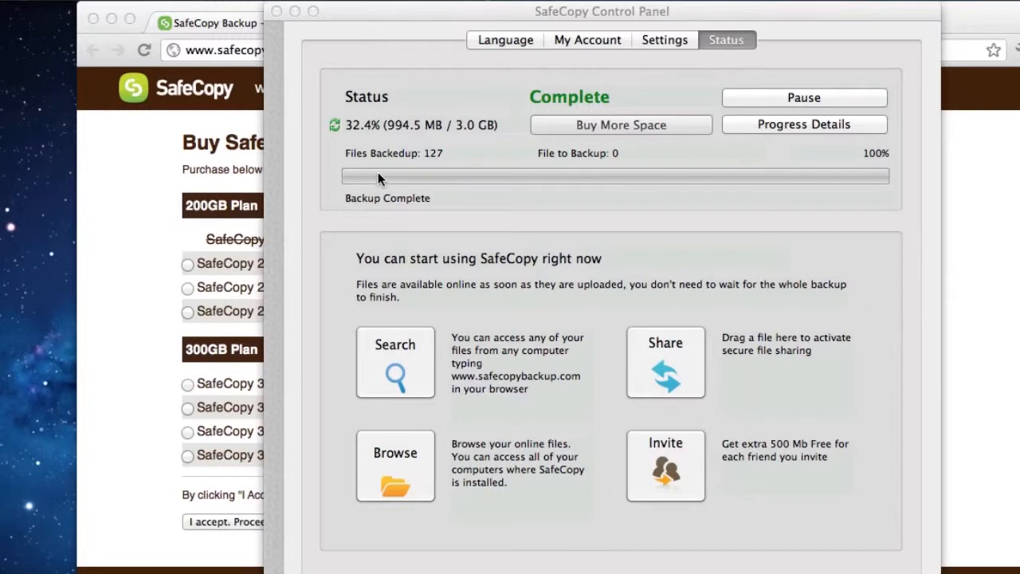
# Browse the online files from SafeCopy, going through My Computers, the iMac, Users and the home folder to Cloudbackuping's Test Files
pyautogui.click(389, 466)
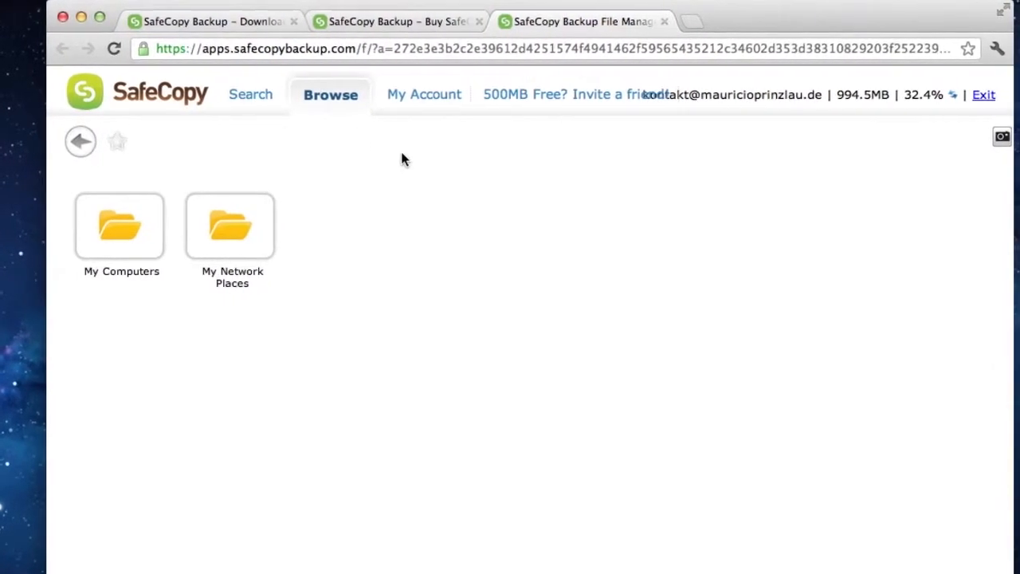
pyautogui.click(125, 224)
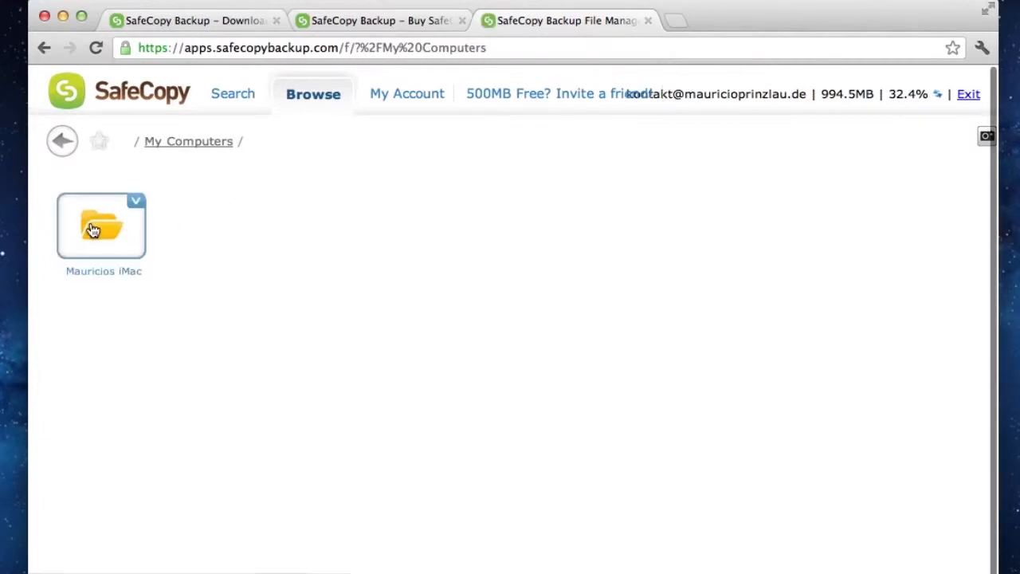
pyautogui.doubleClick(95, 223)
pyautogui.doubleClick(108, 217)
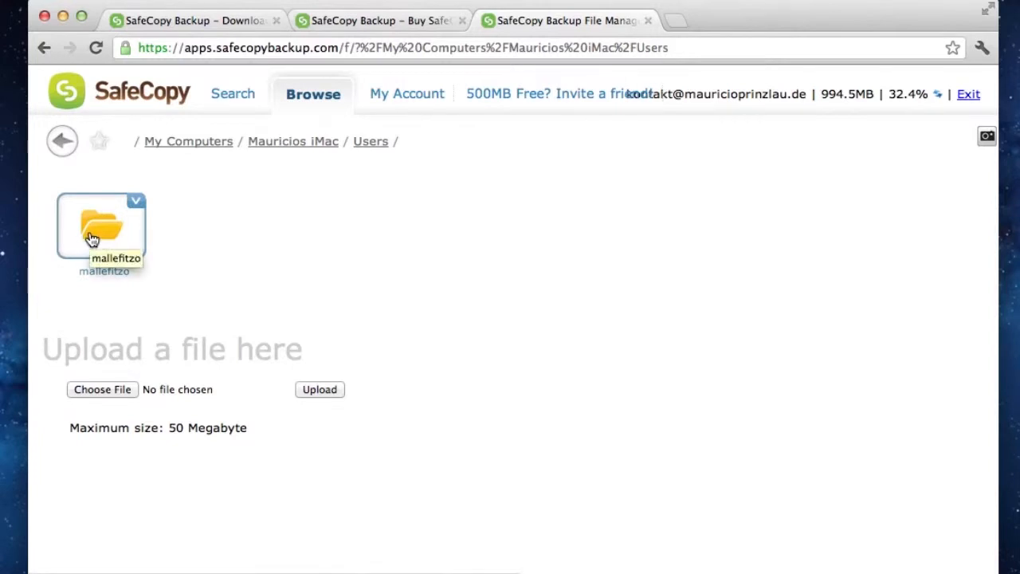
pyautogui.doubleClick(90, 236)
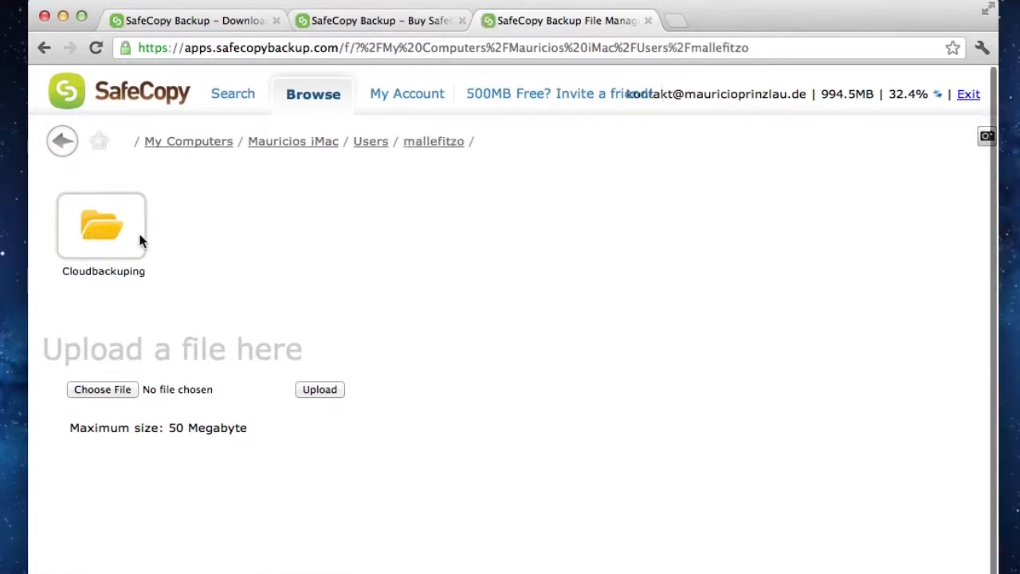
pyautogui.doubleClick(80, 212)
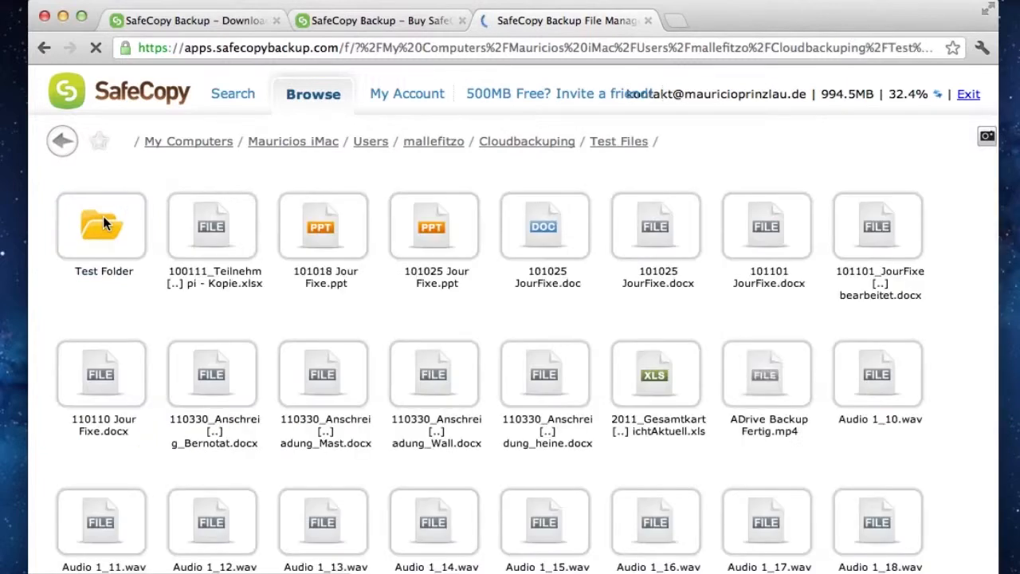
pyautogui.click(103, 216)
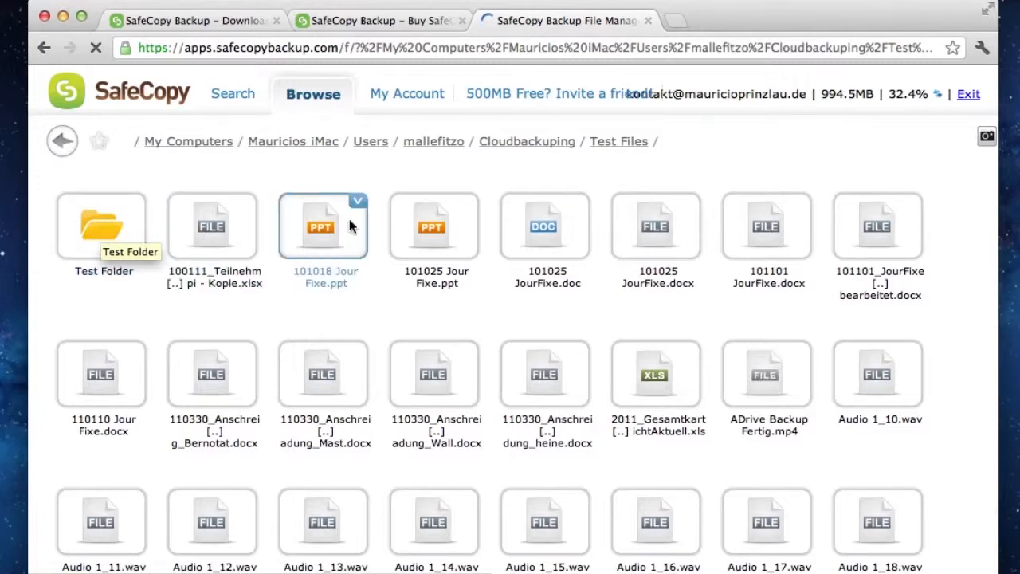
# Download the file facebook profilbild.jpg from the online Test Files folder
pyautogui.scroll(-1, 737, 319)
pyautogui.scroll(-15, 636, 330)
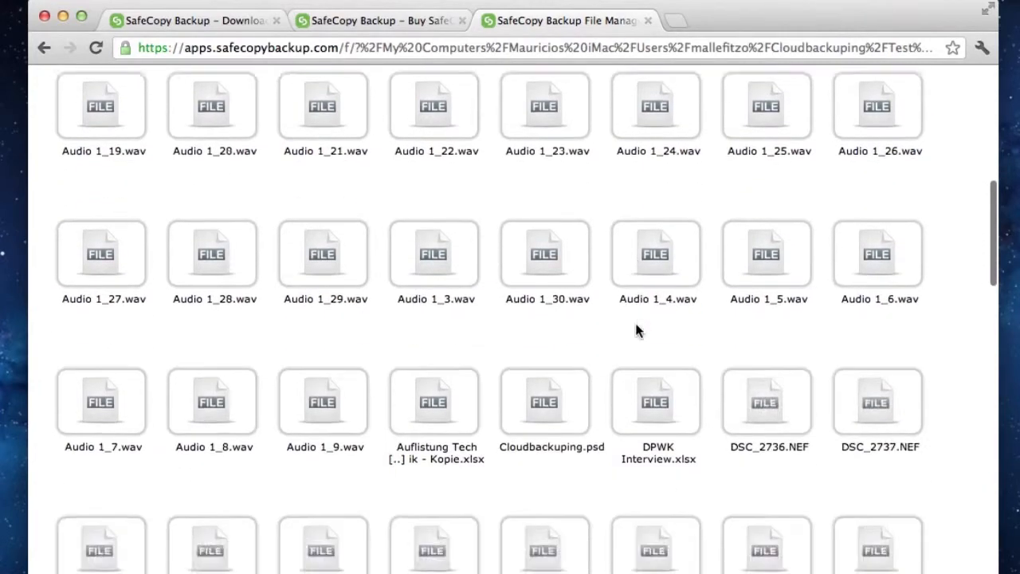
pyautogui.scroll(-6, 636, 330)
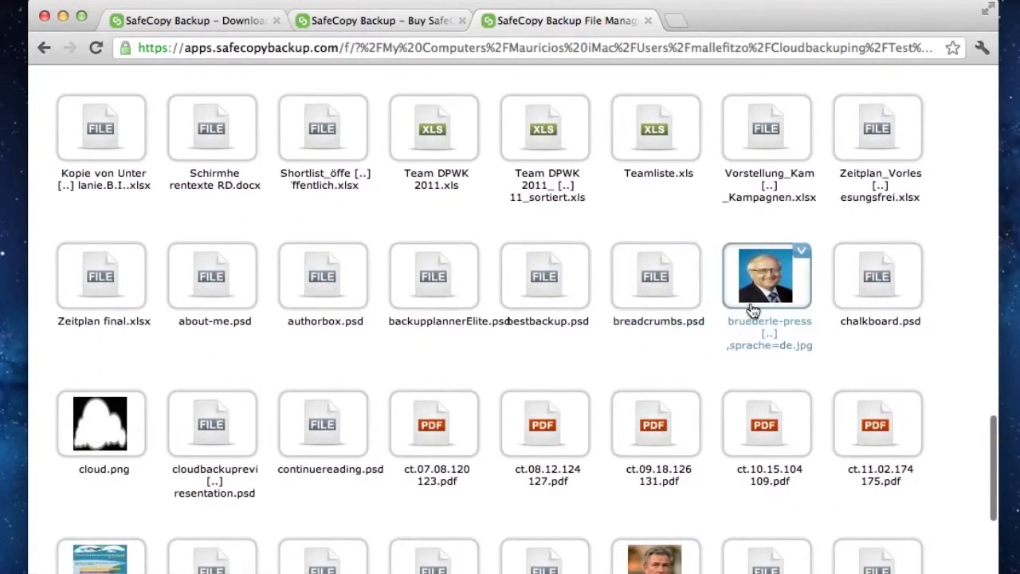
pyautogui.scroll(-5, 604, 314)
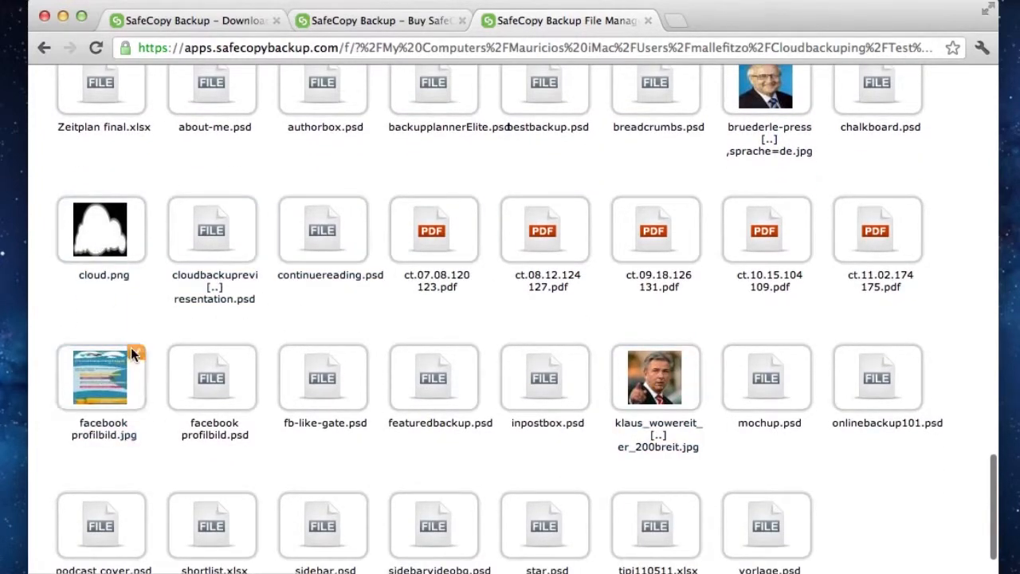
pyautogui.click(135, 351)
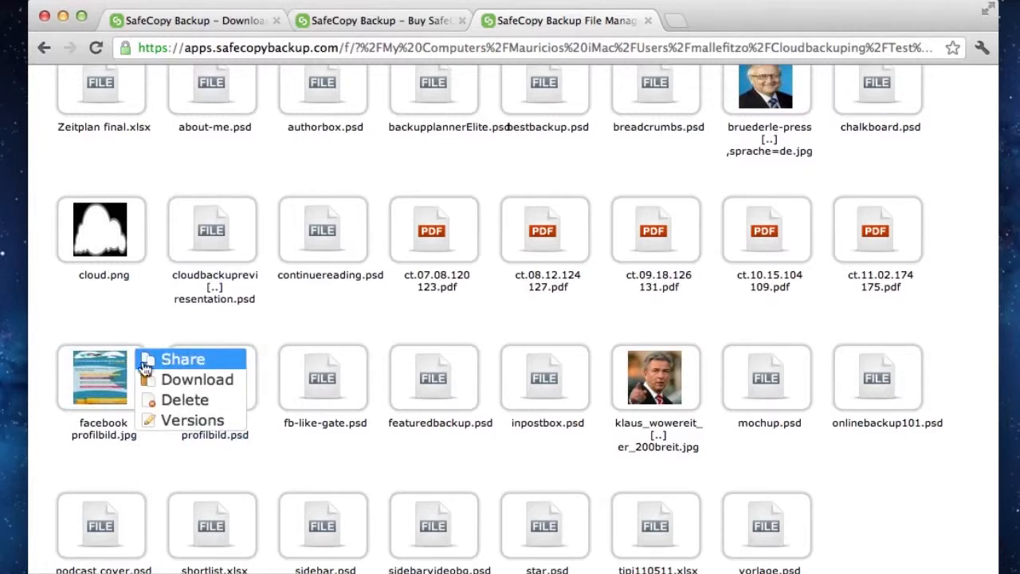
pyautogui.click(106, 364)
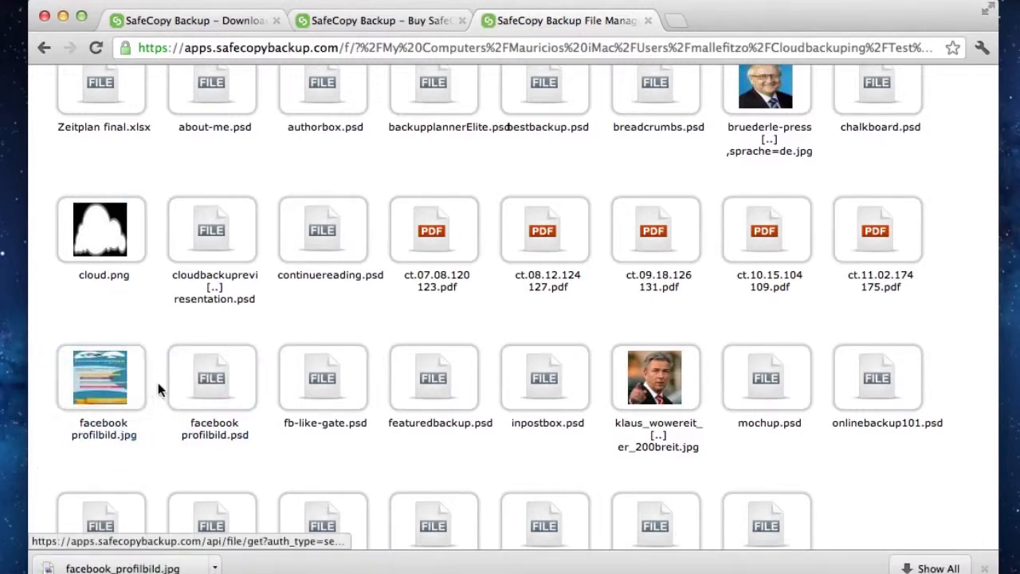
# Check the available actions for facebook profilbild.jpg, including Versions, and look through the rest of the Test Files listing
pyautogui.click(136, 352)
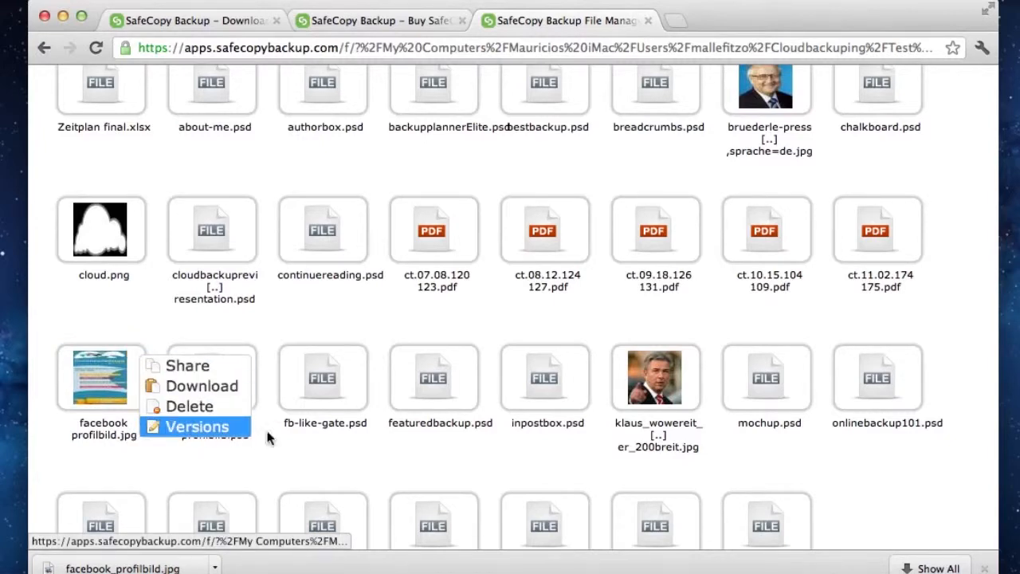
pyautogui.click(289, 454)
pyautogui.scroll(-4, 288, 455)
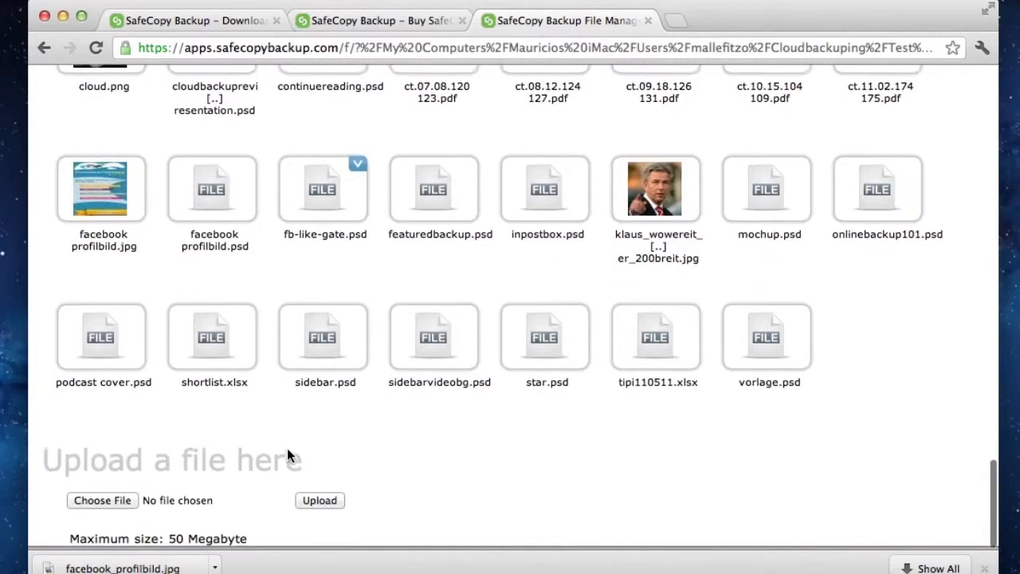
pyautogui.scroll(20, 298, 386)
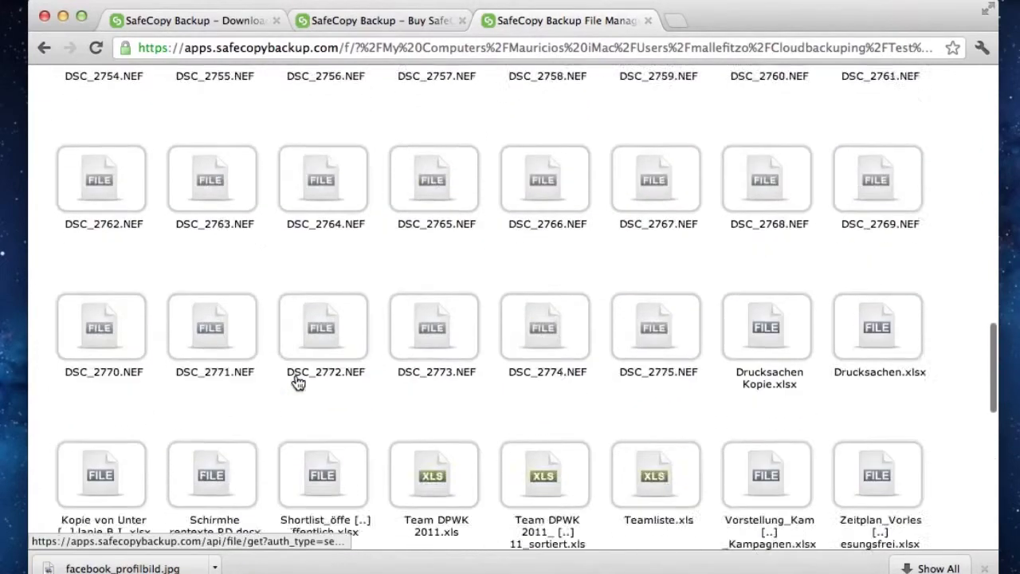
pyautogui.scroll(5, 298, 384)
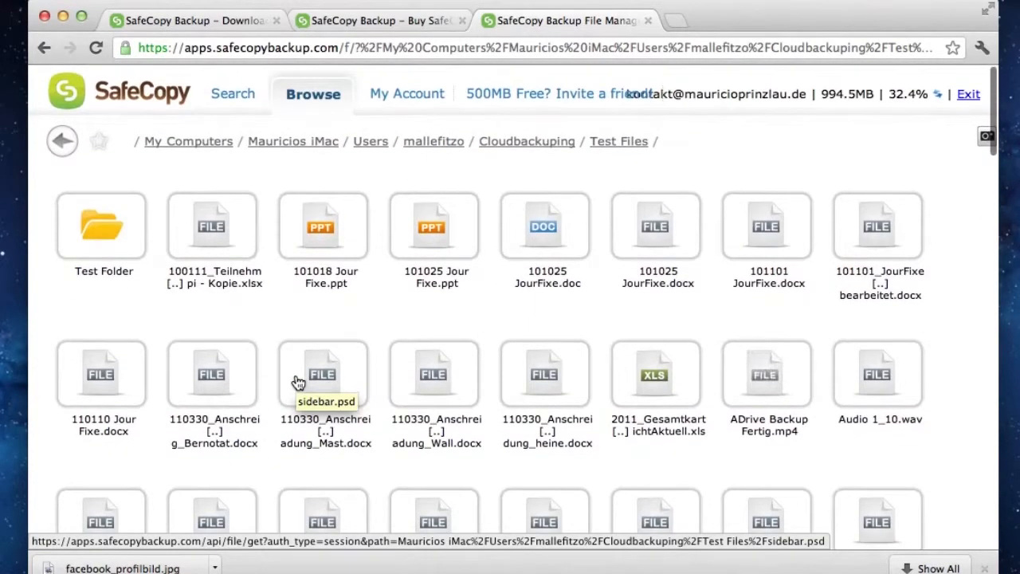
# Show the stored versions of Untitled.rtf in the online Test Folder and compare their last-change times
pyautogui.click(96, 229)
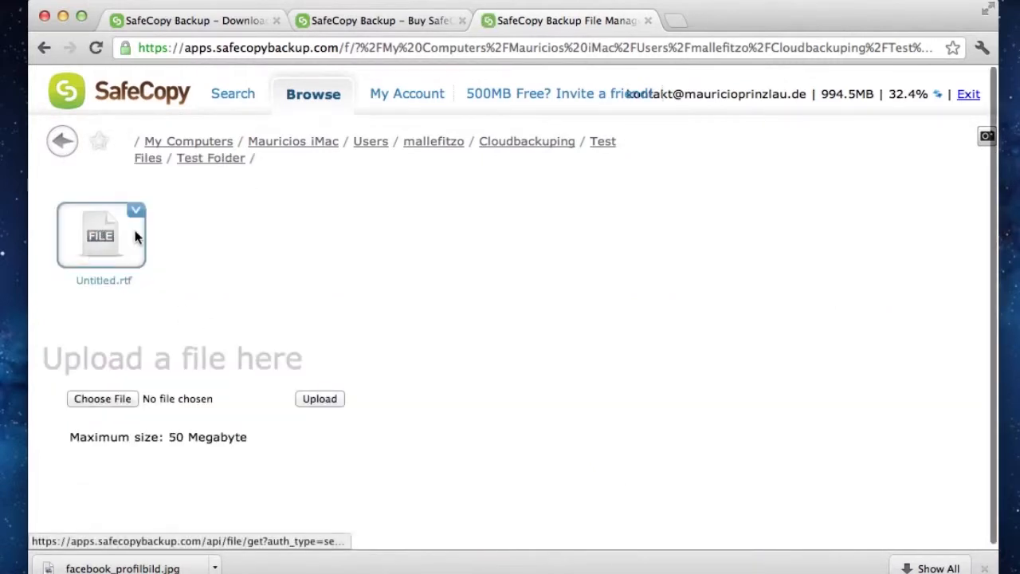
pyautogui.click(134, 215)
pyautogui.click(182, 282)
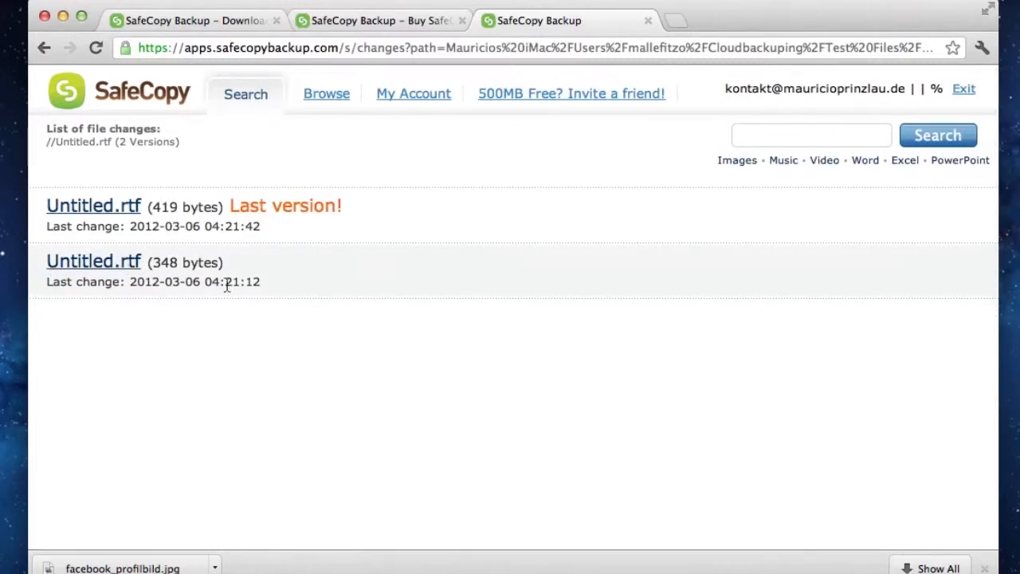
pyautogui.moveTo(274, 281); pyautogui.dragTo(205, 282)
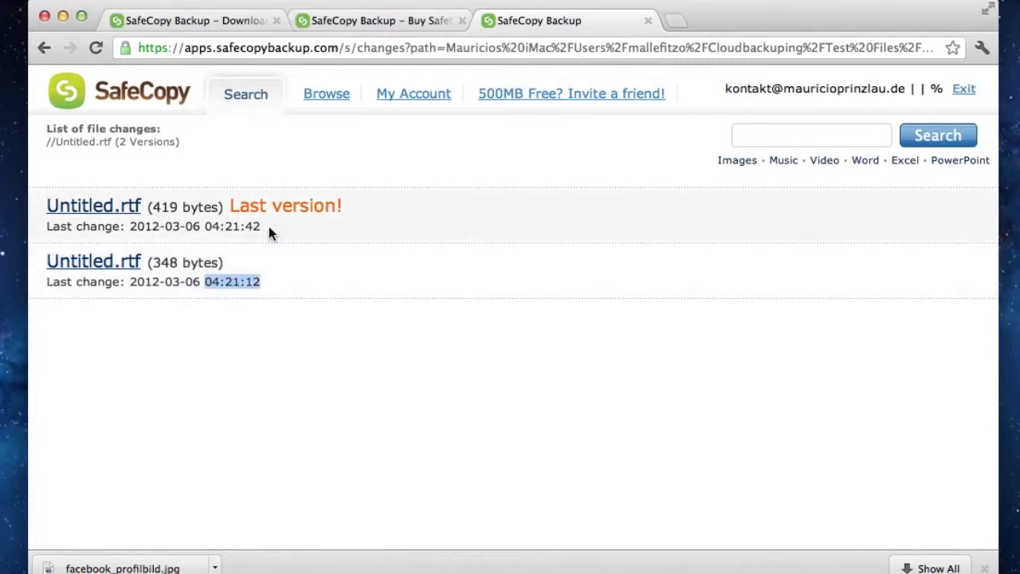
pyautogui.moveTo(268, 227); pyautogui.dragTo(205, 227)
pyautogui.click(222, 403)
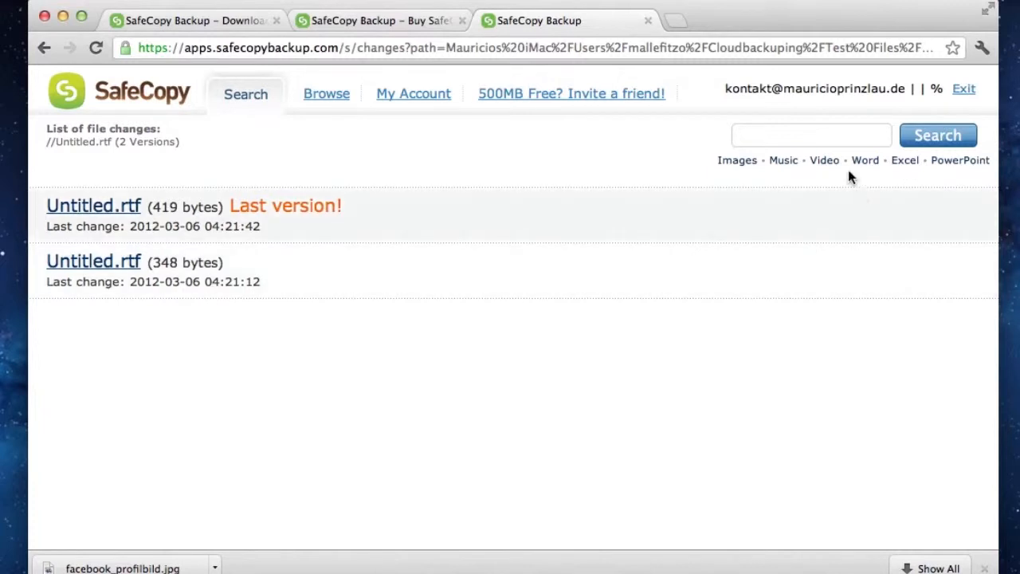
# Search the online files for docx and restrict the search to Word documents
pyautogui.click(803, 136)
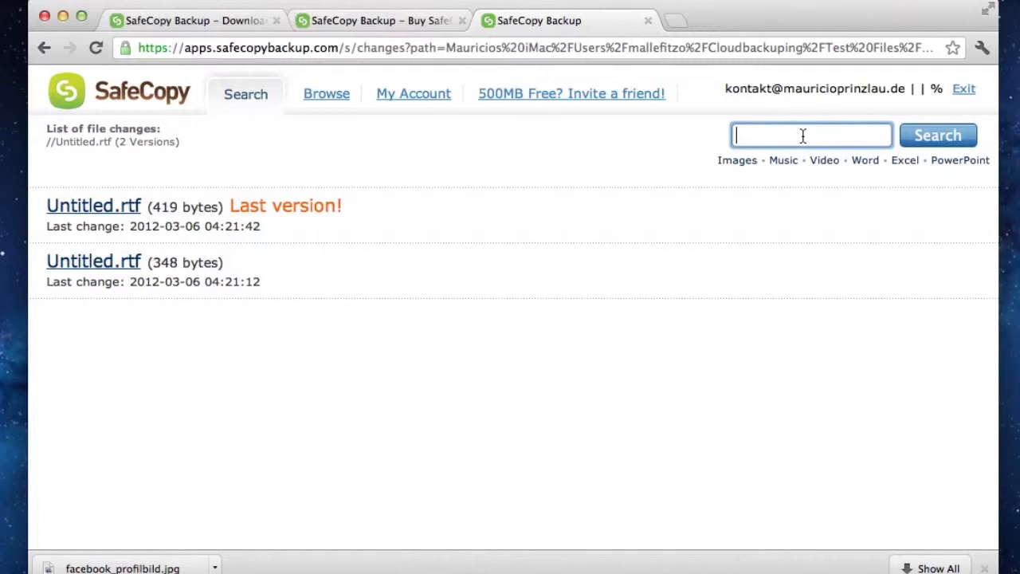
pyautogui.write('docs')
pyautogui.press('BackSpace')
pyautogui.write('x')
pyautogui.press('Return')
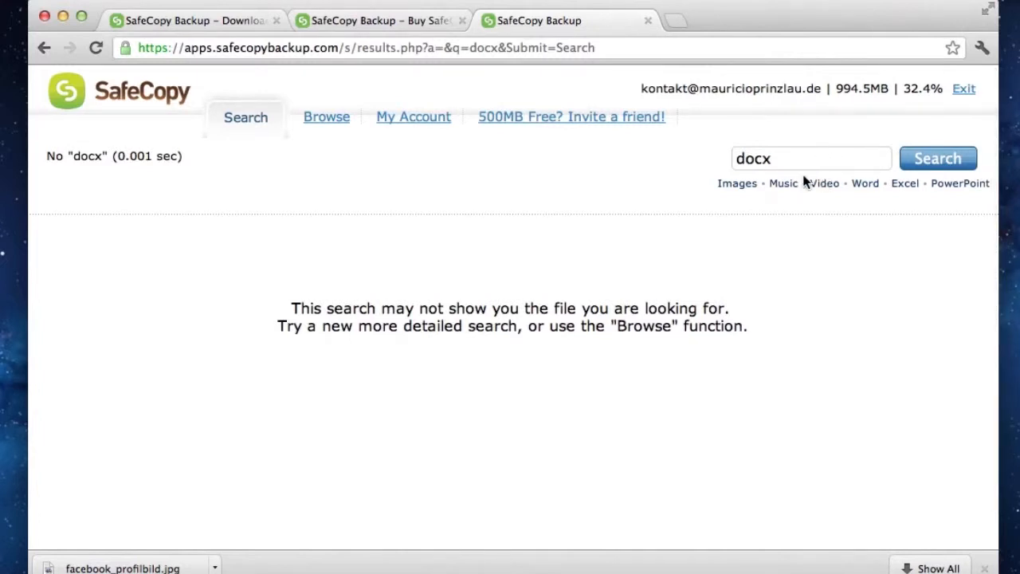
pyautogui.click(865, 185)
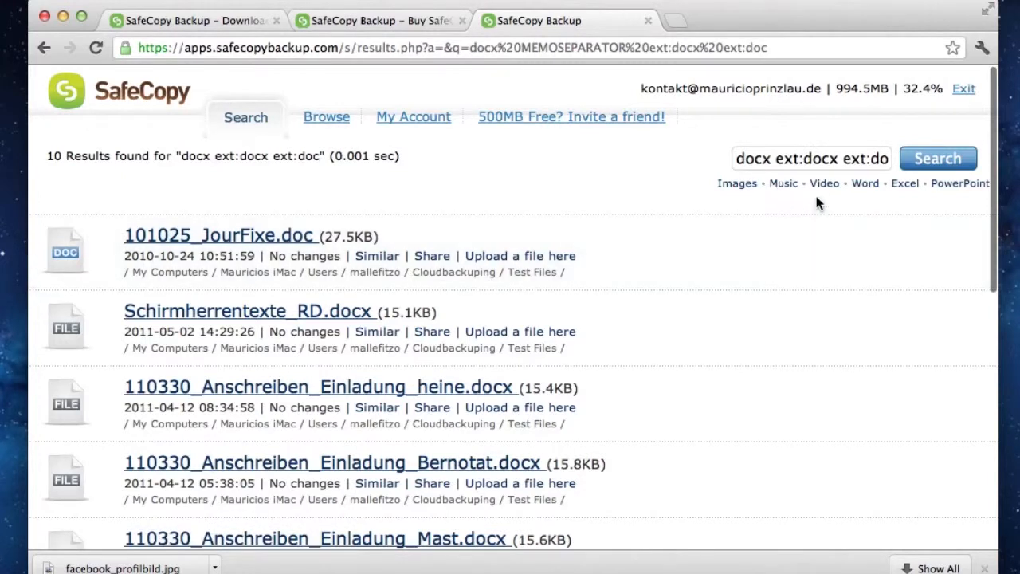
# Look through the Word results, search the online files for ext:mp4, and return to browsing the Test Folder
pyautogui.moveTo(772, 160); pyautogui.dragTo(725, 159)
pyautogui.press('BackSpace')
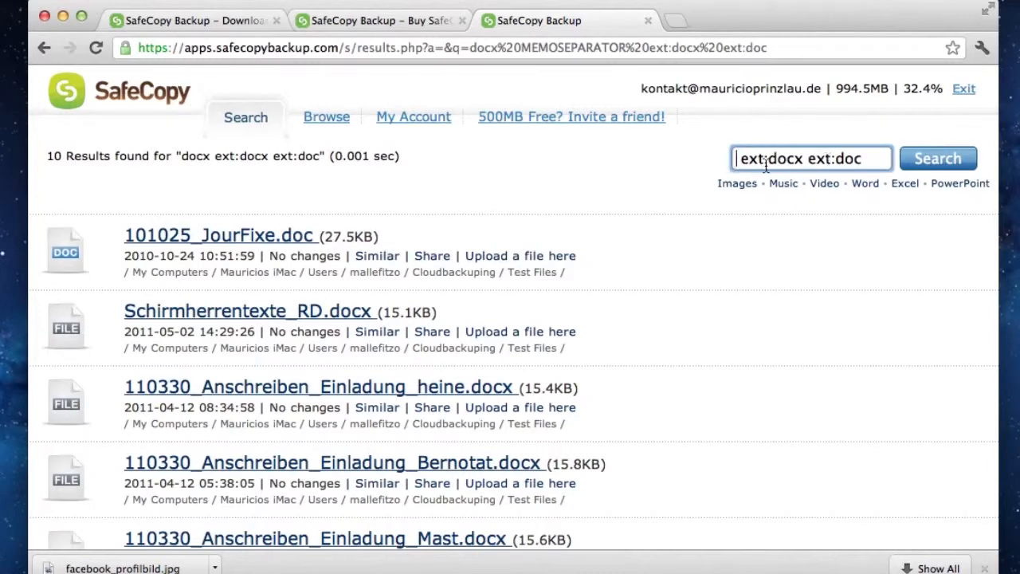
pyautogui.scroll(-5, 593, 273)
pyautogui.scroll(5, 593, 273)
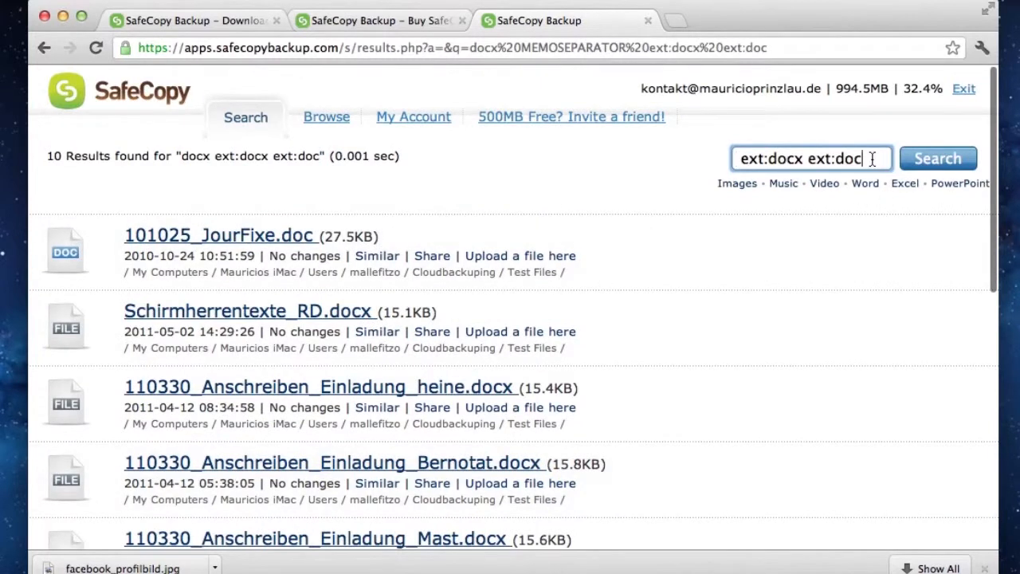
pyautogui.moveTo(872, 160); pyautogui.dragTo(695, 160)
pyautogui.write('ext:')
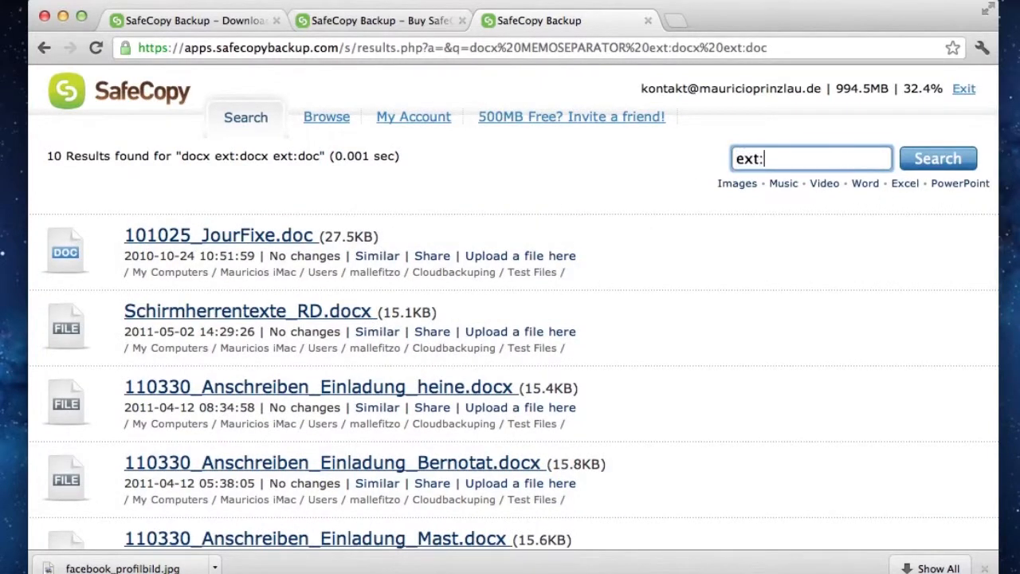
pyautogui.write('mp4')
pyautogui.press('Return')
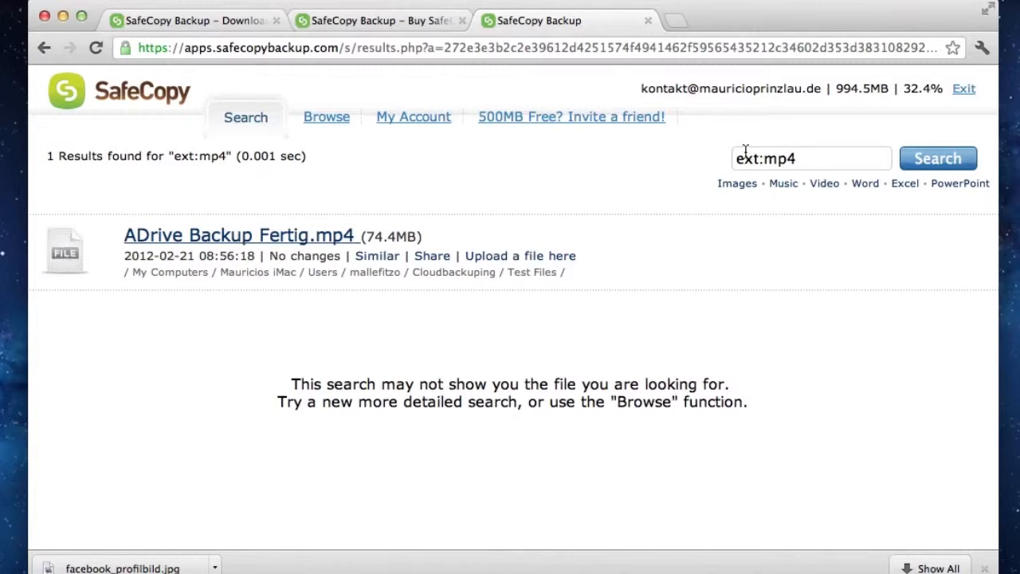
pyautogui.click(324, 120)
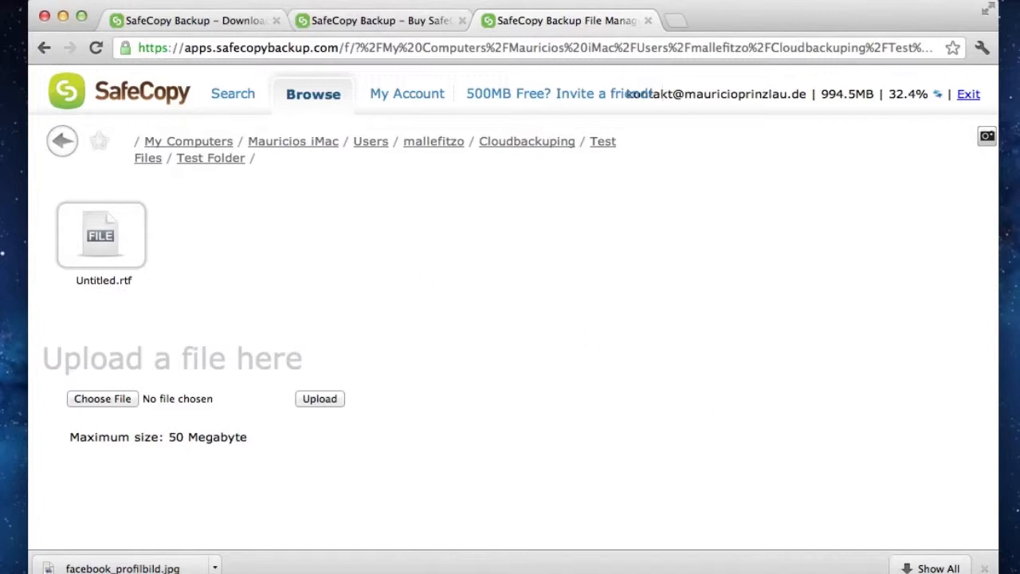
# Switch to the SafeCopy Control Panel and choose 101025_JourFixe.docx from Test Files for sharing
pyautogui.press('super+Tab')
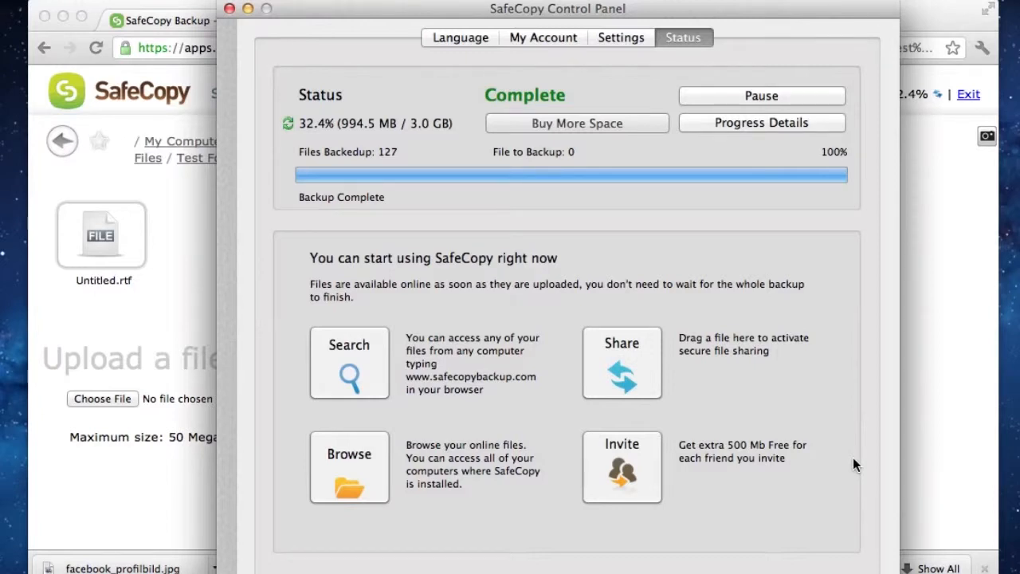
pyautogui.click(611, 356)
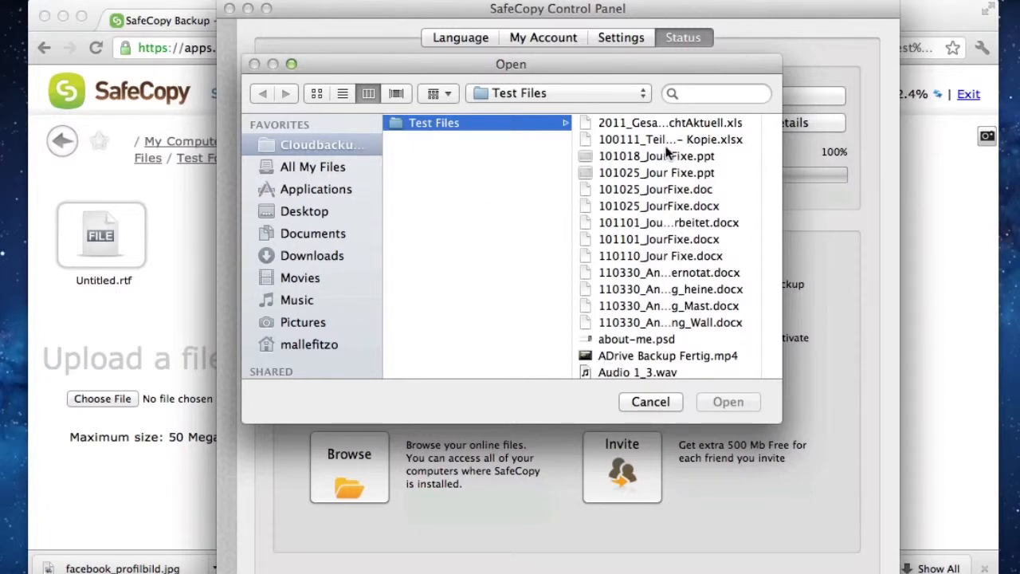
pyautogui.click(647, 204)
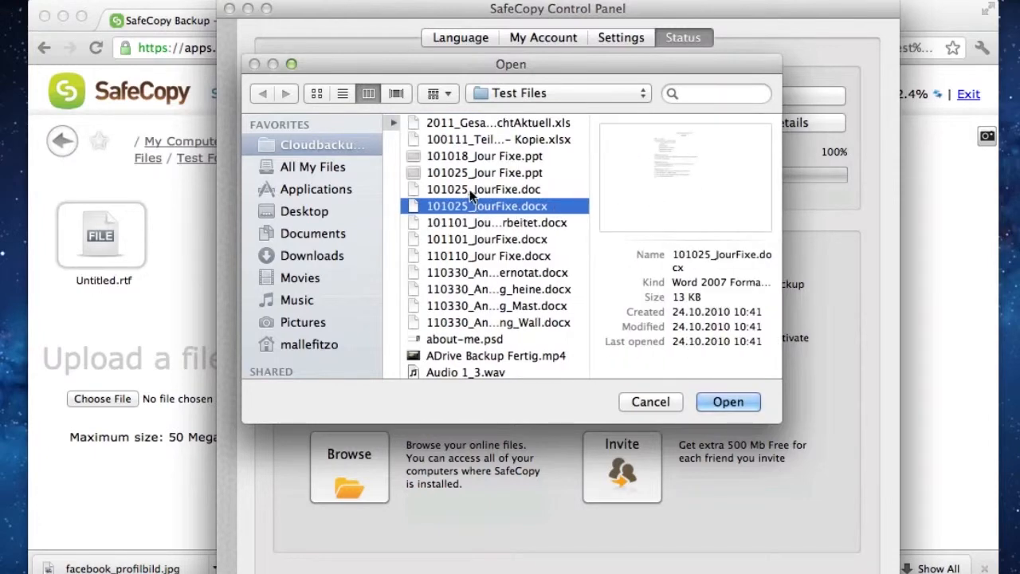
pyautogui.click(726, 400)
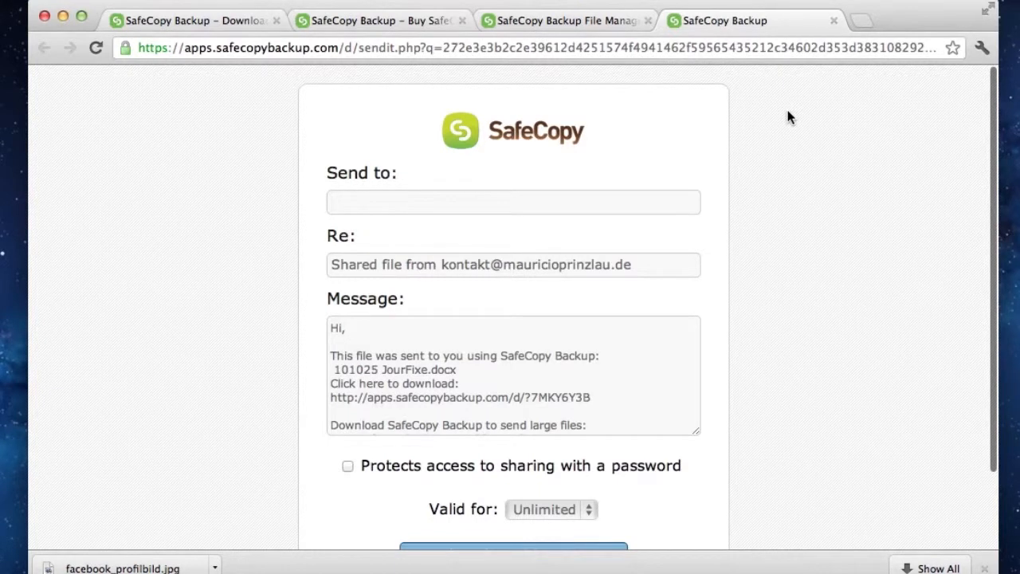
# Address the share message to the recipient's e-mail and protect access to the file with a sharing password
pyautogui.click(400, 198)
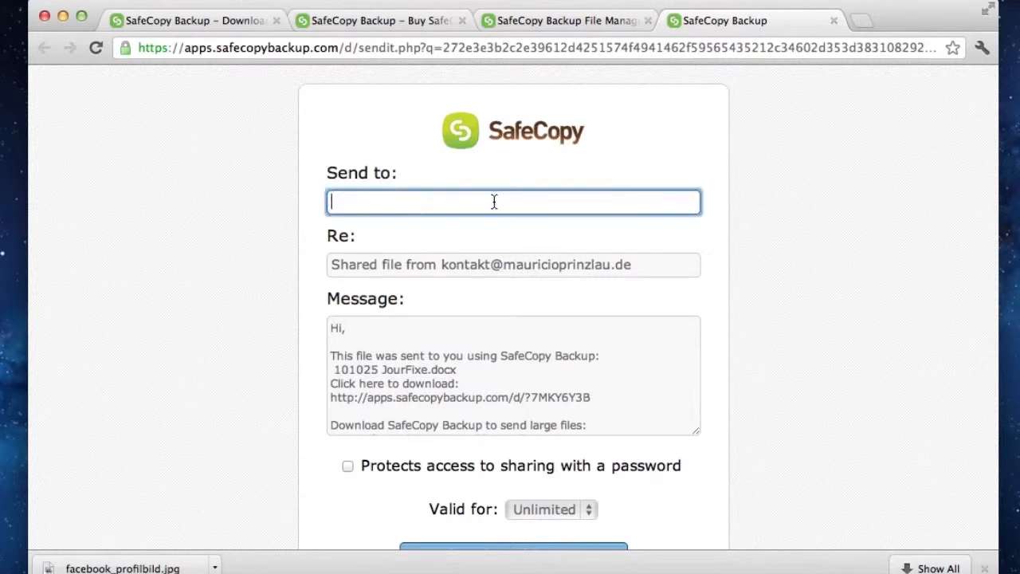
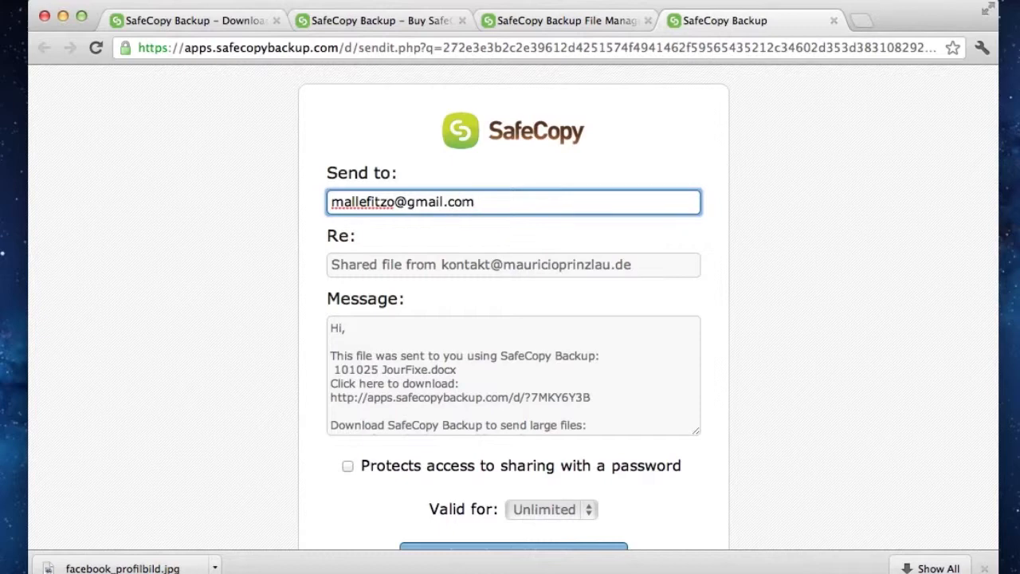
pyautogui.scroll(-5, 513, 364)
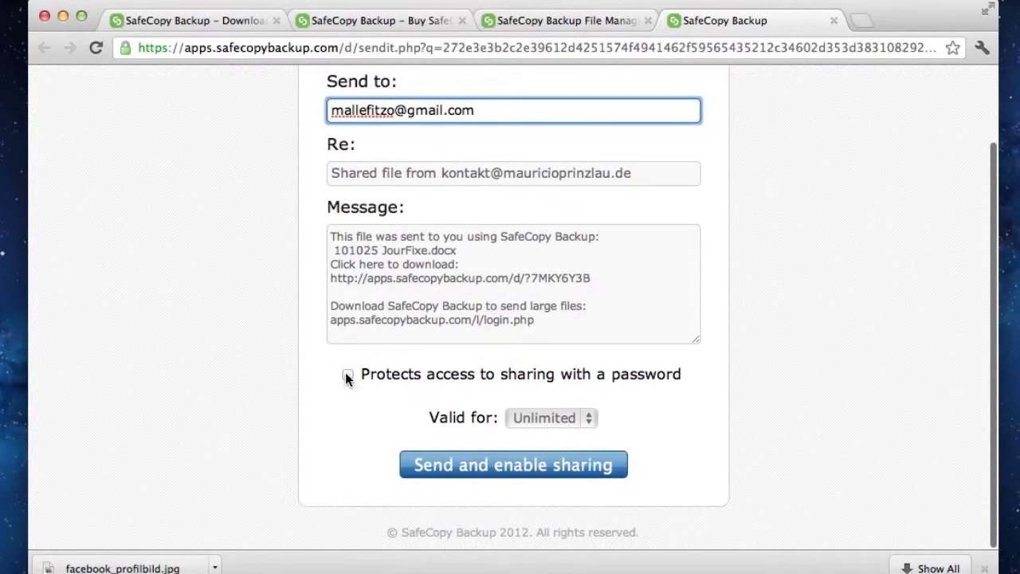
pyautogui.click(346, 373)
pyautogui.click(373, 399)
pyautogui.write('•••••••••')
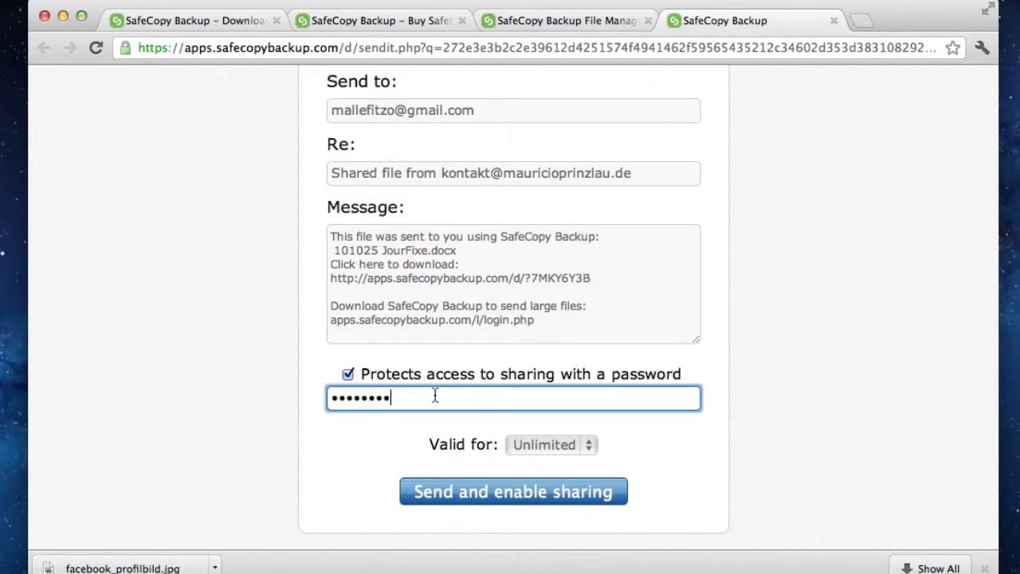
# Make the share valid for 1 Day, then send the message and enable sharing
pyautogui.click(536, 447)
pyautogui.click(540, 414)
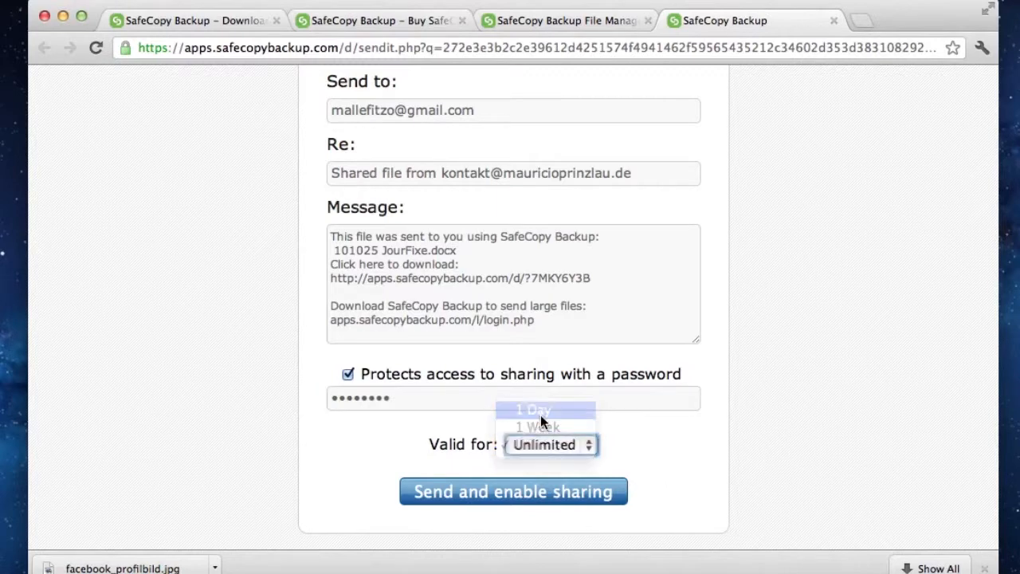
pyautogui.click(543, 495)
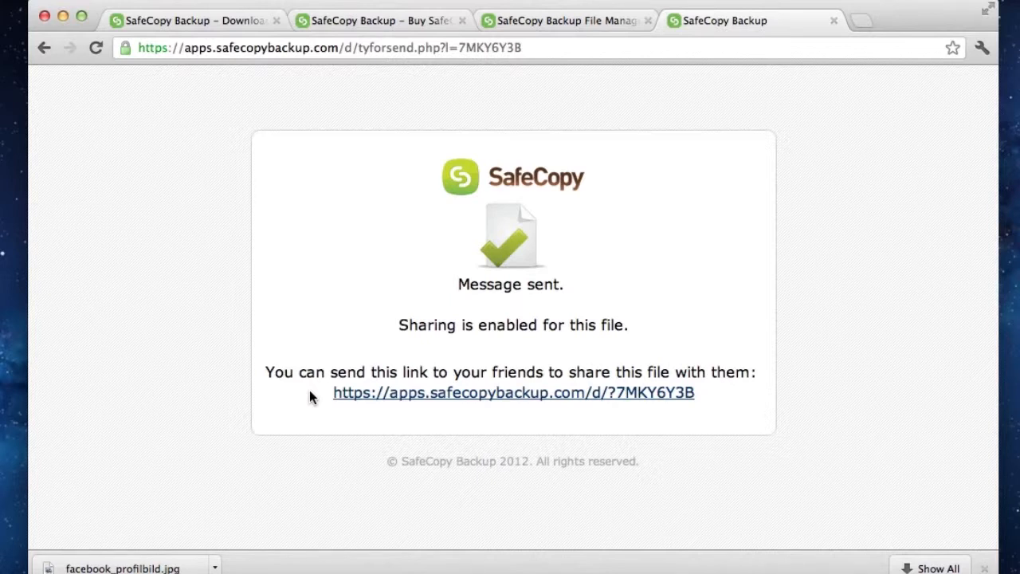
# Go to gmail.com in a new browser tab and open the newest shared-file message in the inbox
pyautogui.click(864, 17)
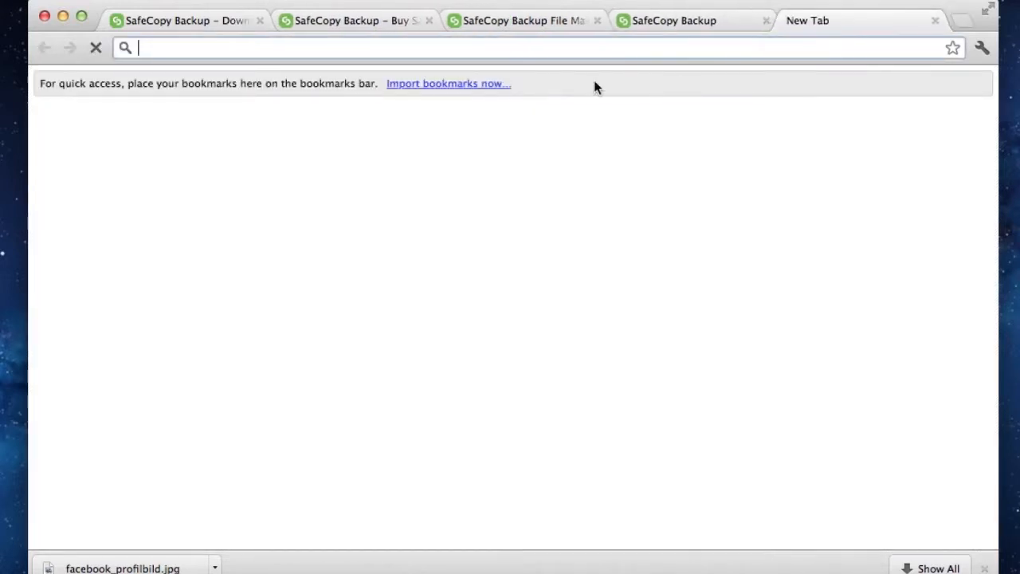
pyautogui.write('gmail')
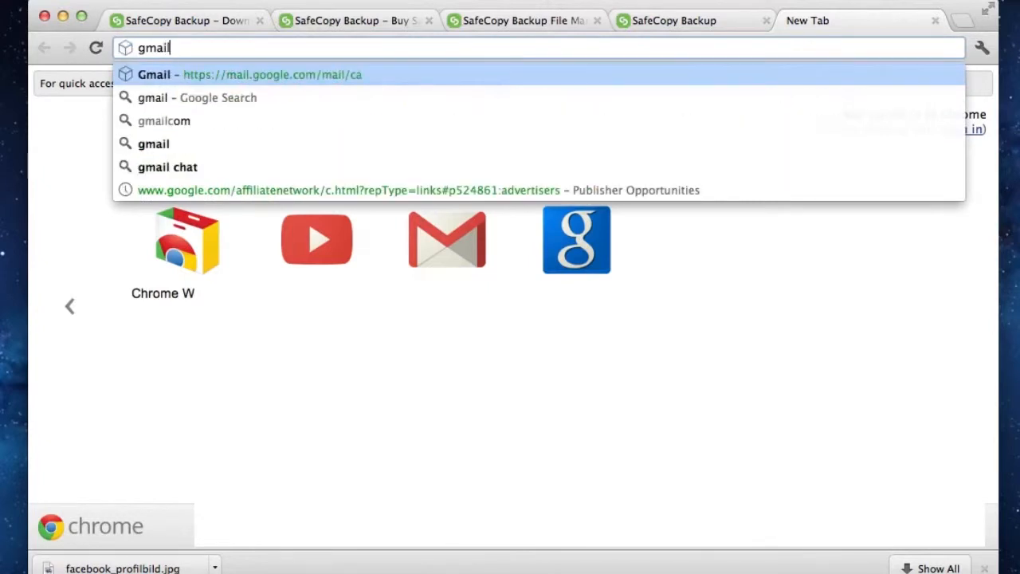
pyautogui.write('.com')
pyautogui.press('Return')
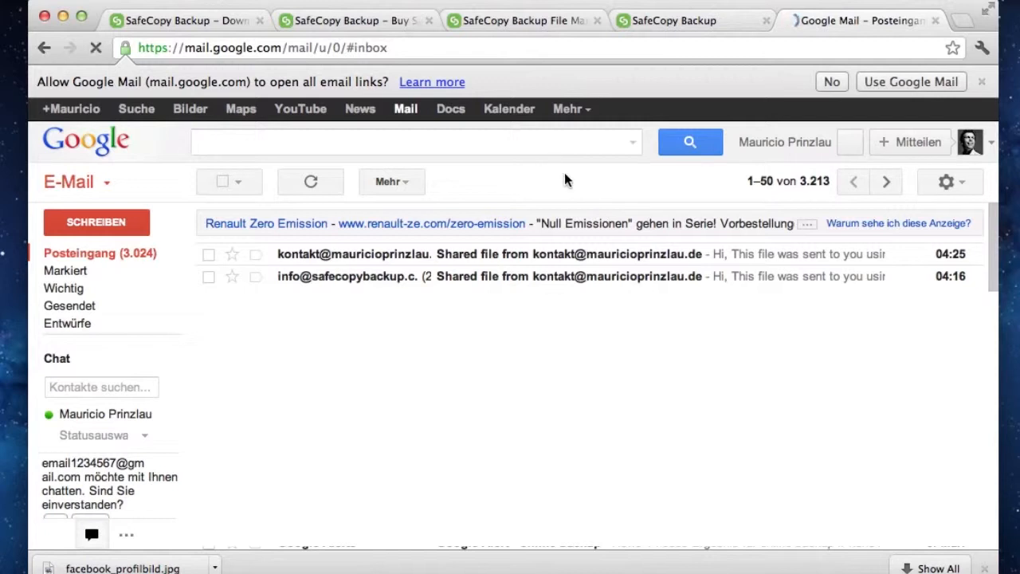
pyautogui.moveTo(348, 256)
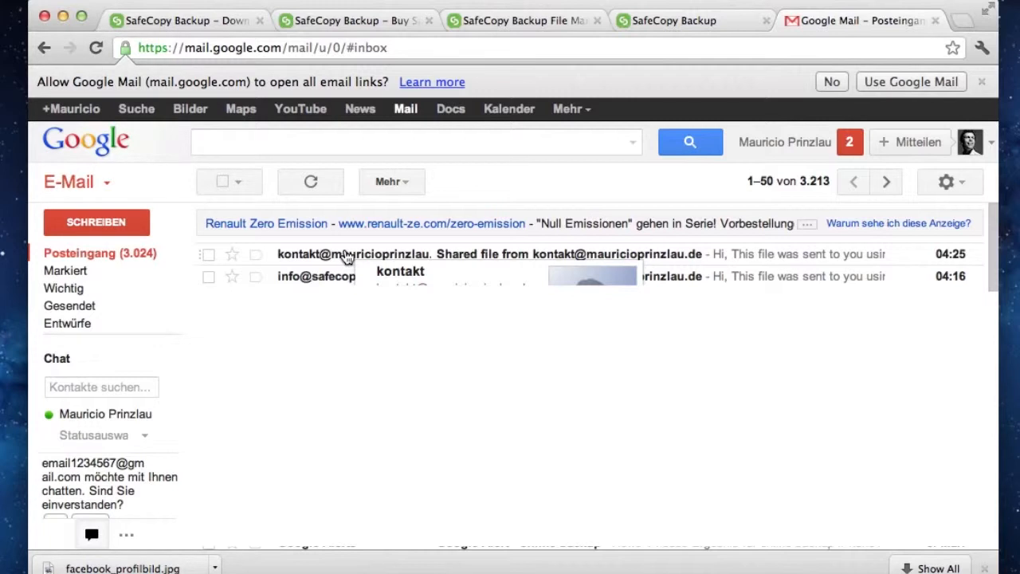
pyautogui.click(348, 257)
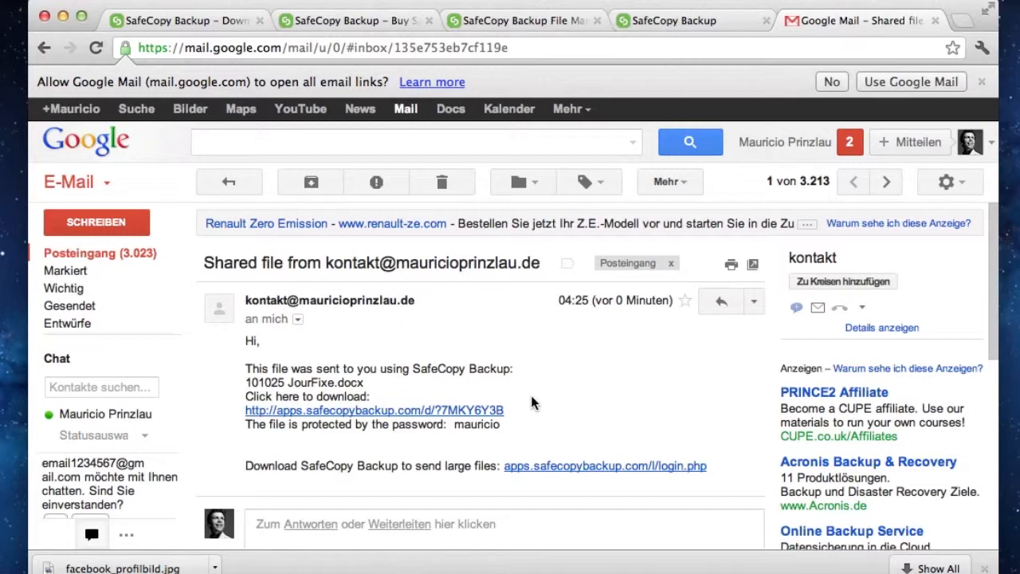
# Follow the message's download link, submit the share password to reach the shared file, and close its download page
pyautogui.click(381, 413)
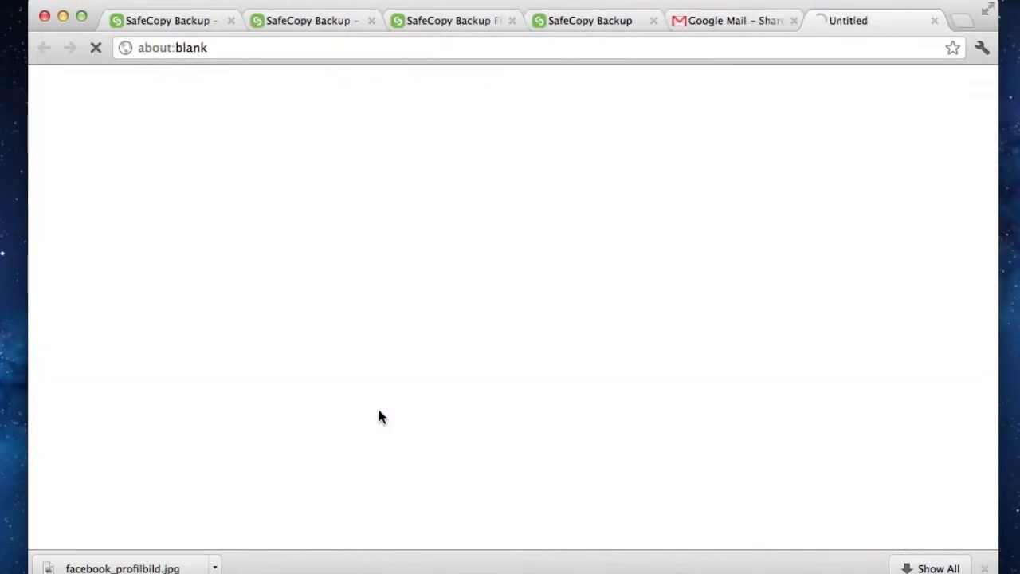
pyautogui.click(437, 366)
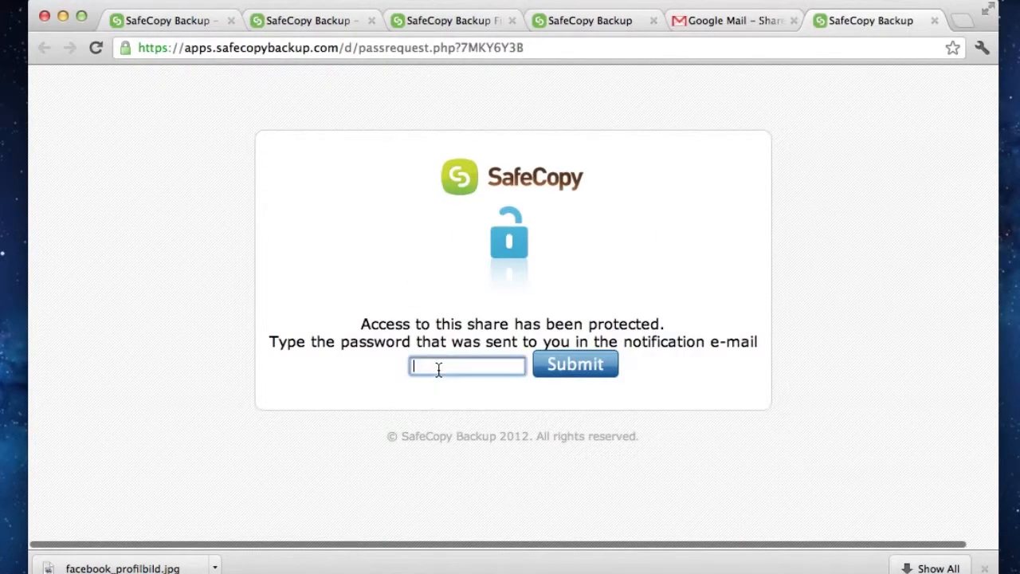
pyautogui.write('••••••••')
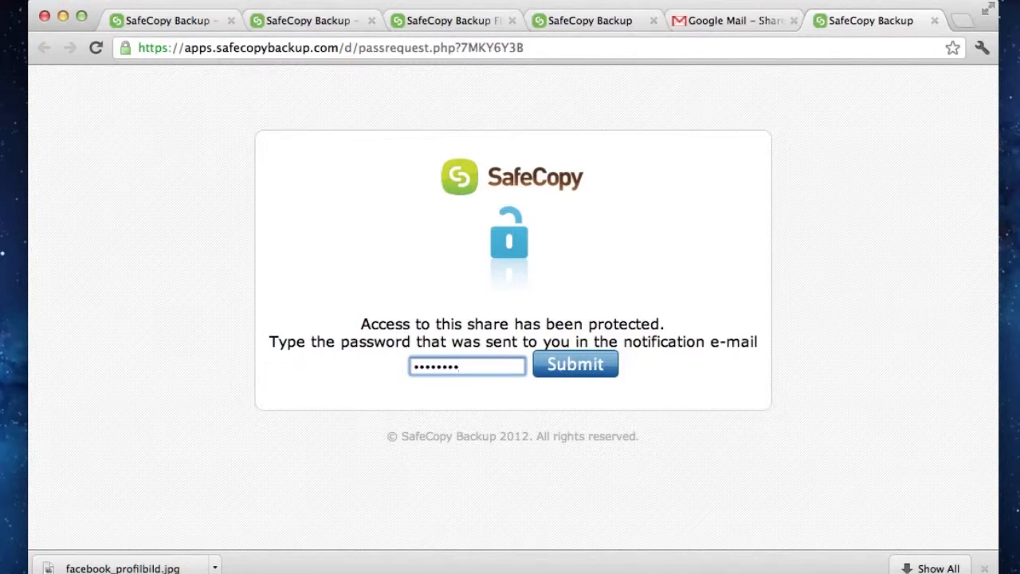
pyautogui.click(589, 371)
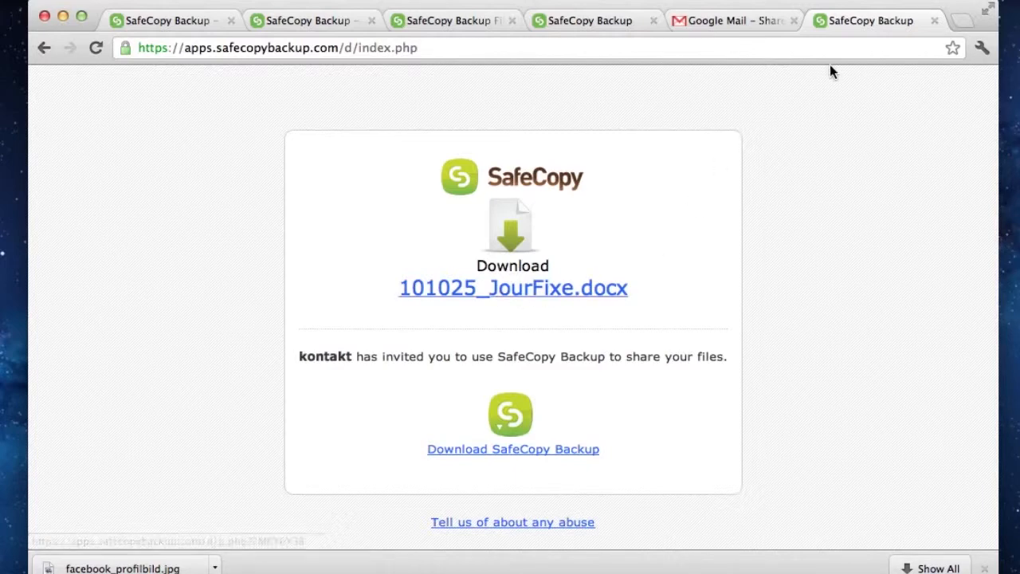
pyautogui.click(937, 22)
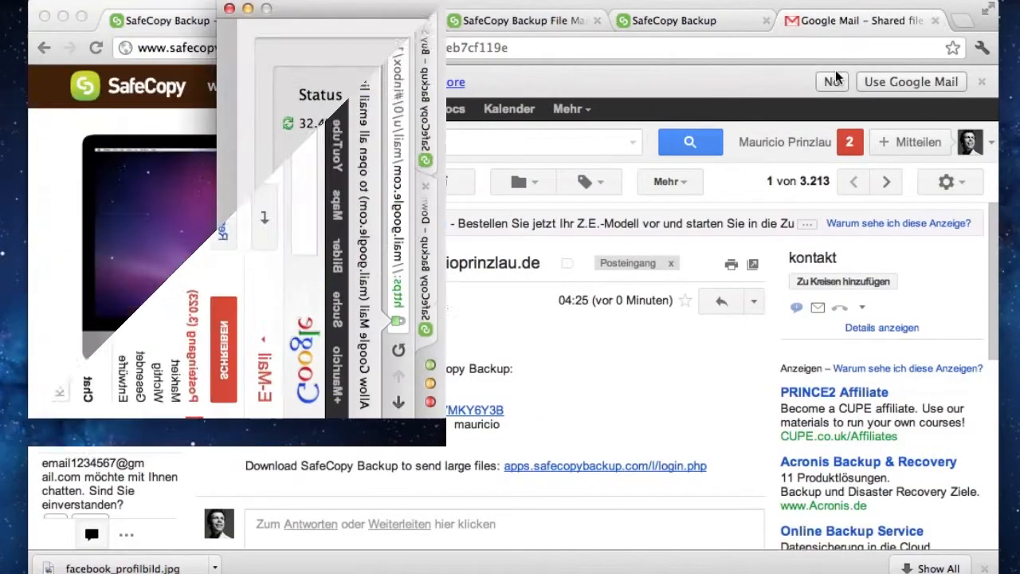